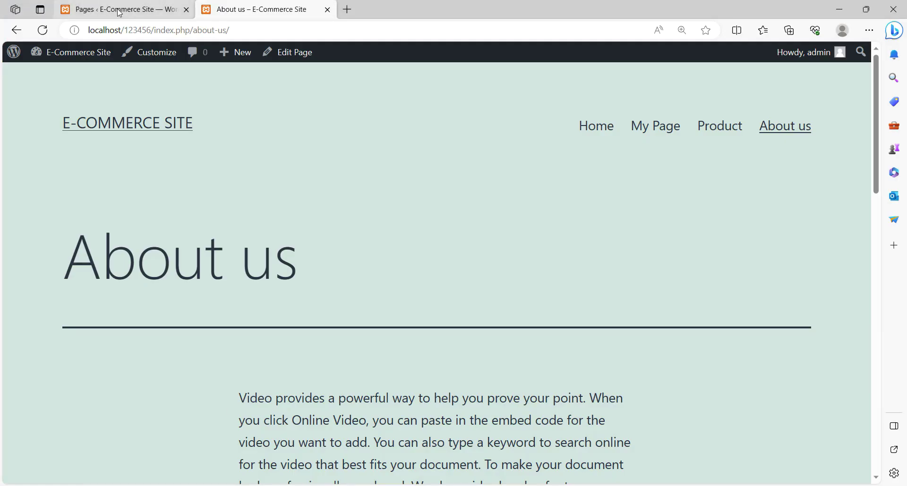
- Switch from the Notepad contents list to the WordPress Pages list in the browser
left_click(121, 11)
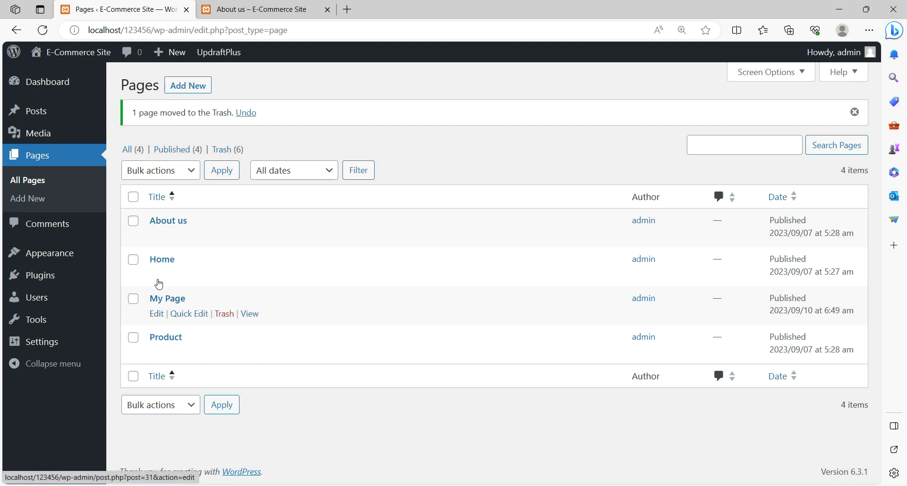
- Launch the Customizer from Appearance and close the About us page tab
mouse_move(65, 256)
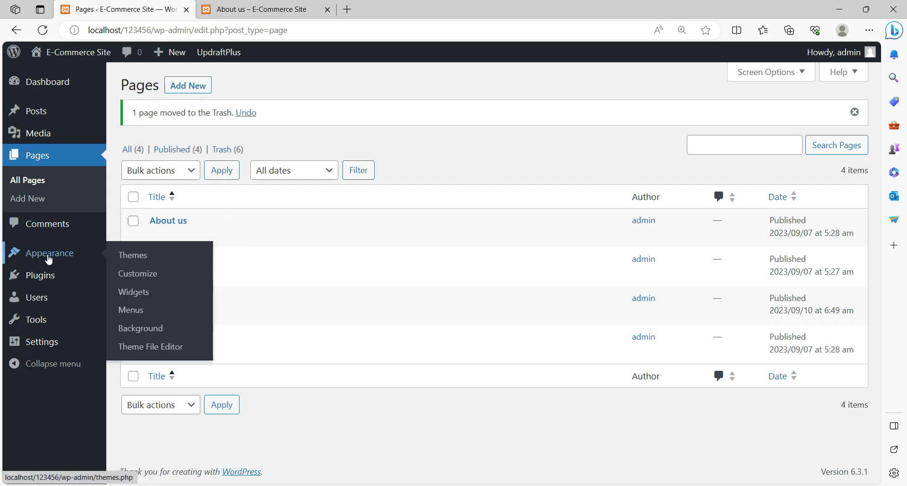
left_click(138, 278)
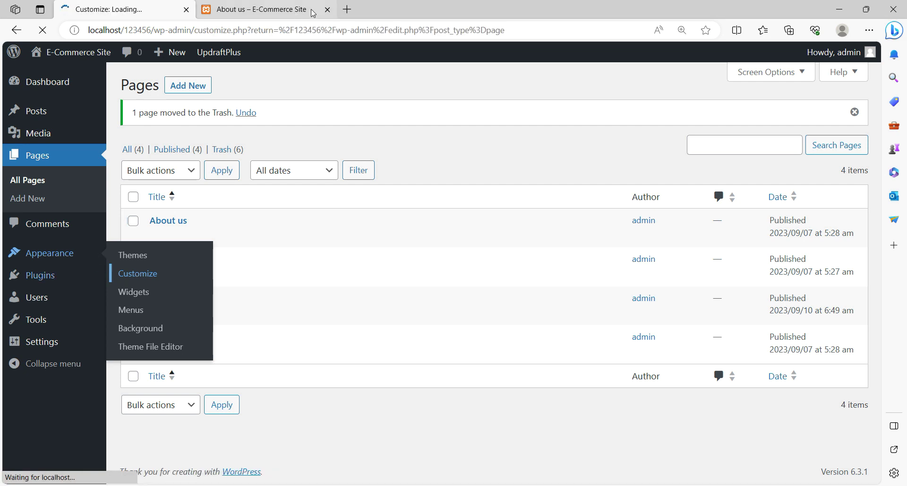
left_click(328, 10)
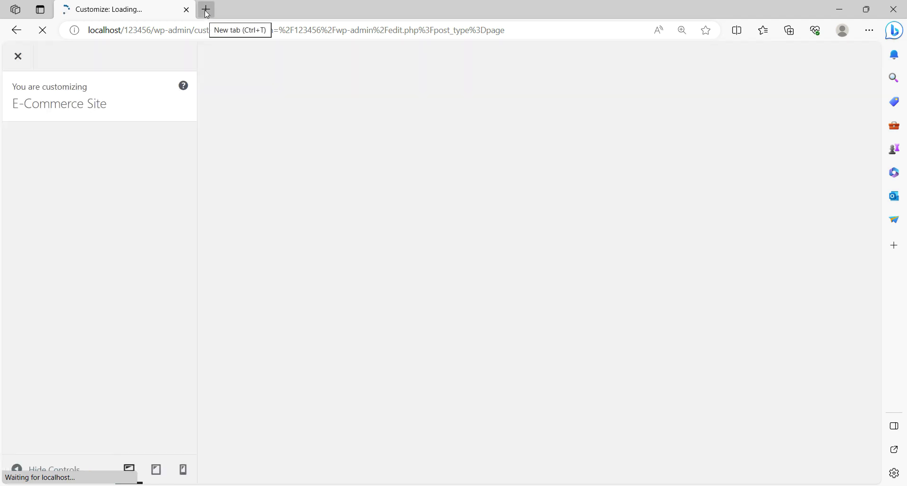
- Load localhost/123456 in a new tab to view the E-Commerce Site front page
left_click(206, 10)
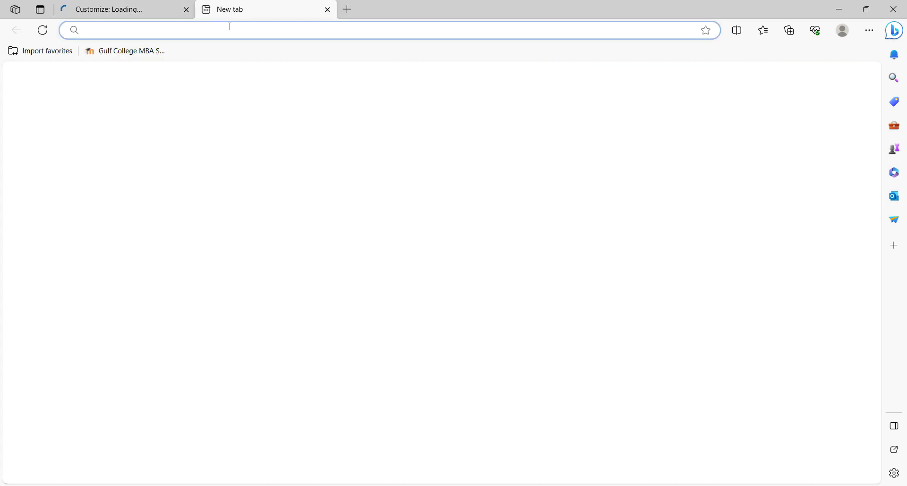
type("localhost")
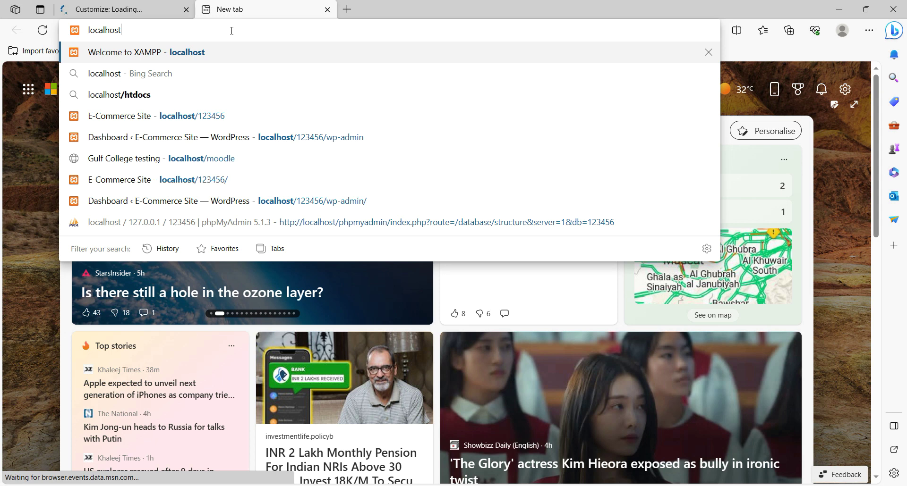
type("/")
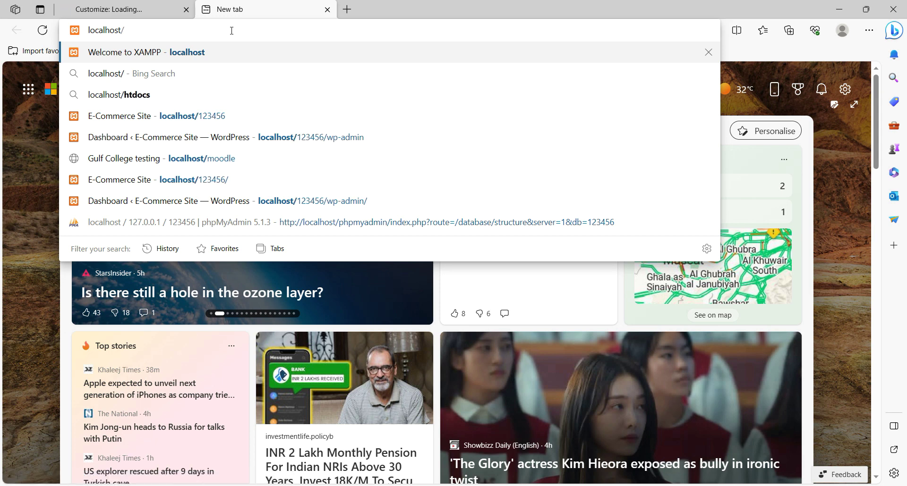
type("123456")
key("Return")
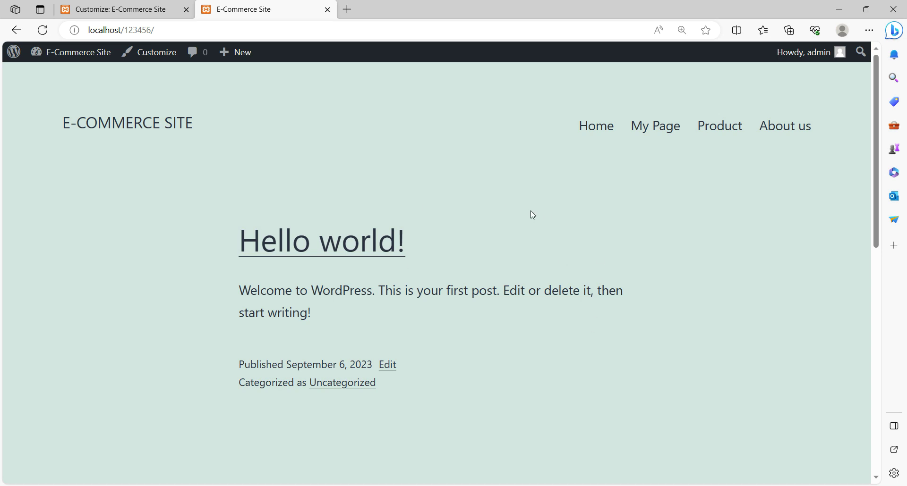
left_click(116, 13)
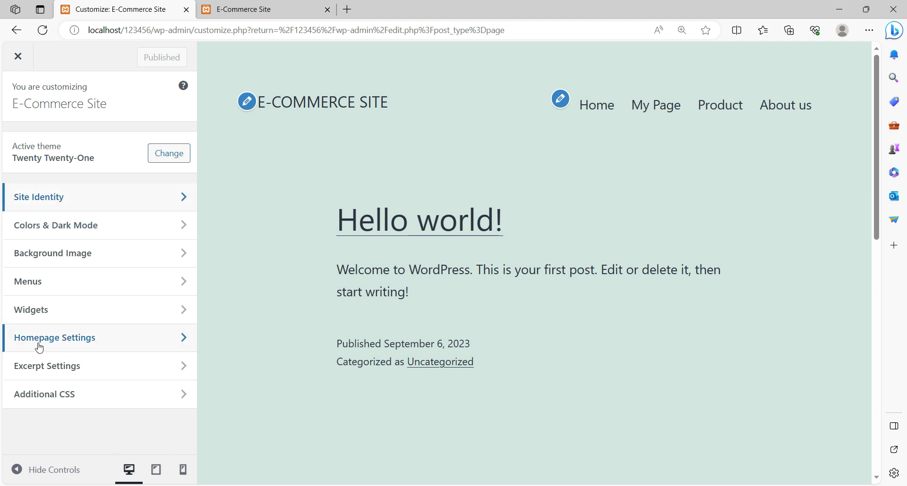
- Set Homepage Settings to a static page with Home as the homepage and publish
left_click(72, 341)
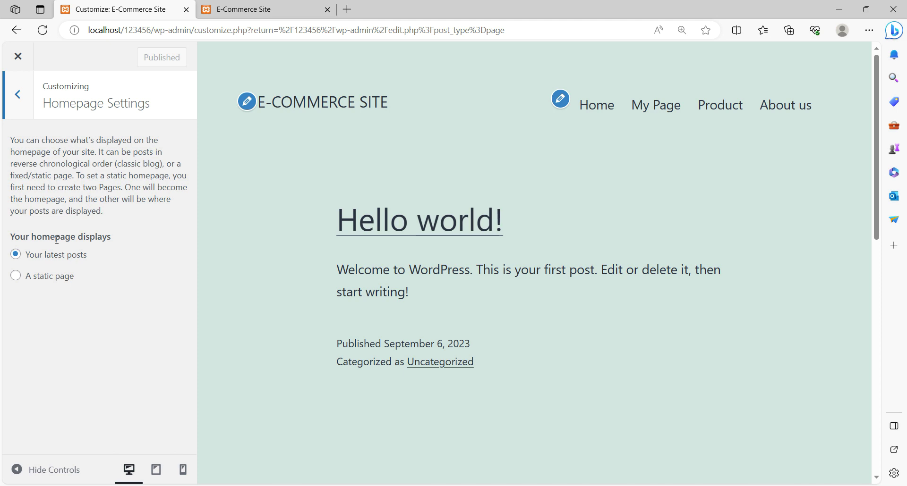
left_click(16, 279)
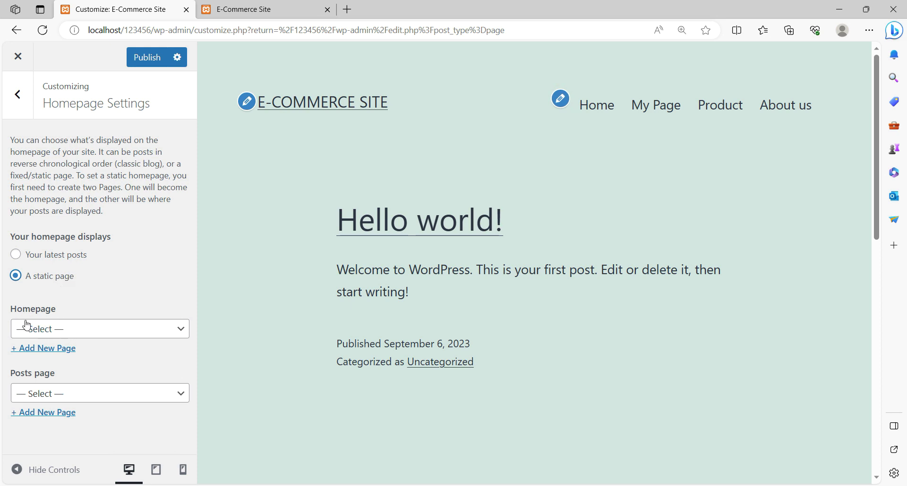
left_click(170, 336)
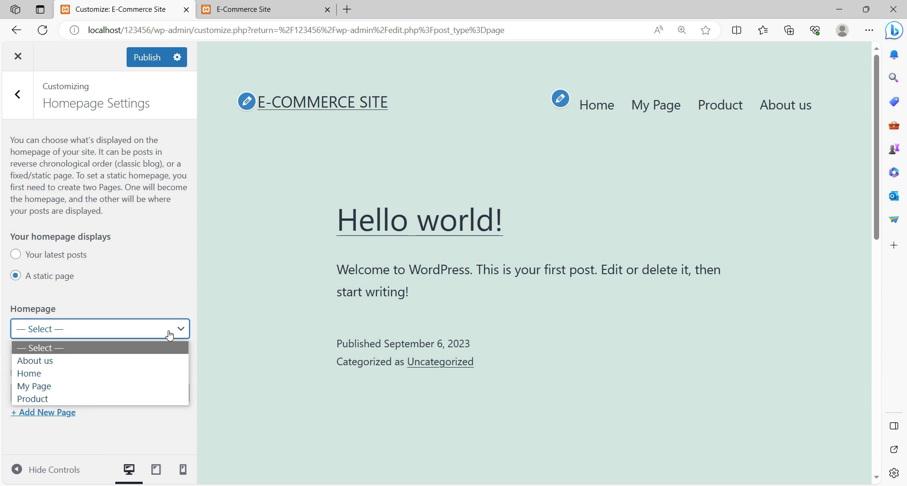
left_click(36, 375)
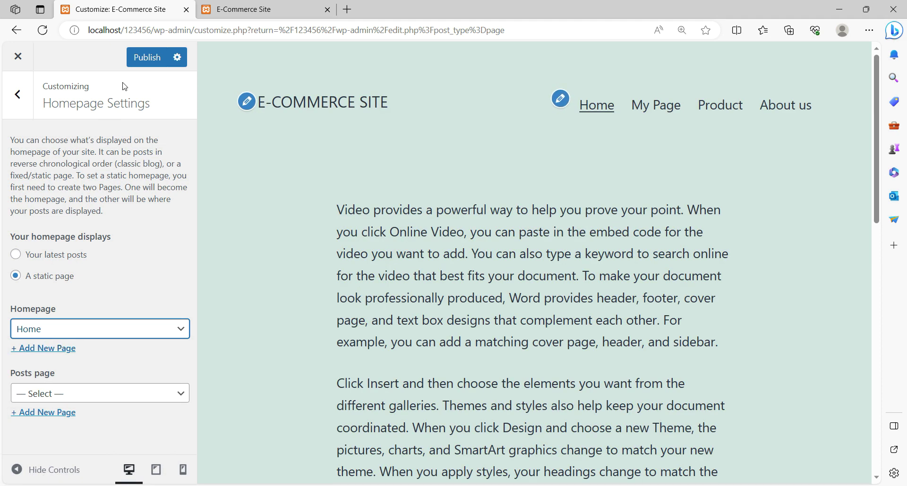
left_click(147, 59)
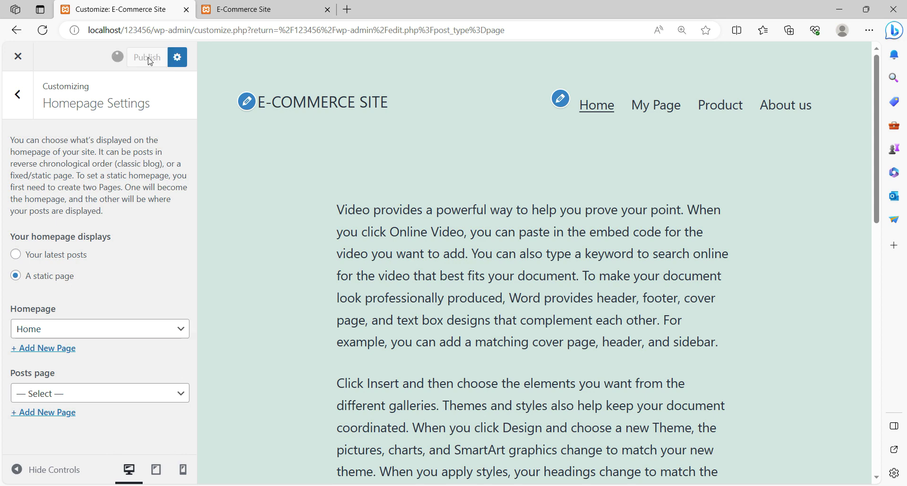
left_click(17, 102)
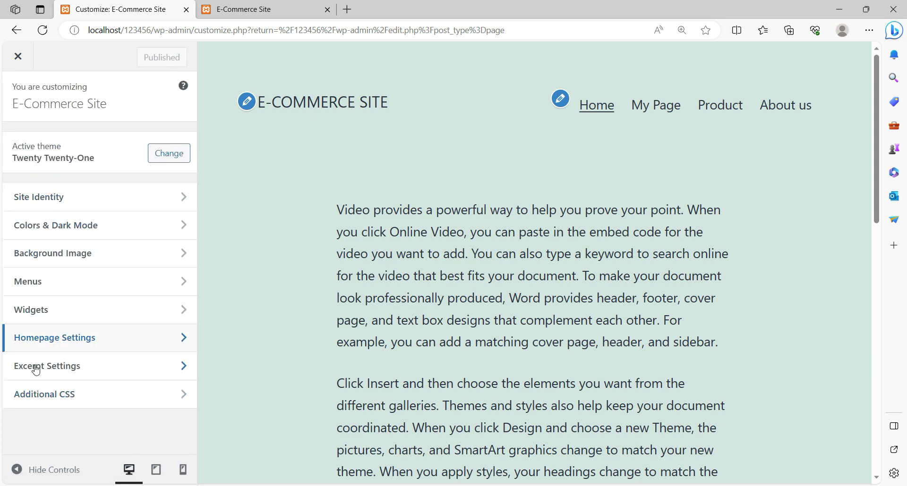
- Toggle the homepage display between latest posts and a static page in Homepage Settings
left_click(92, 344)
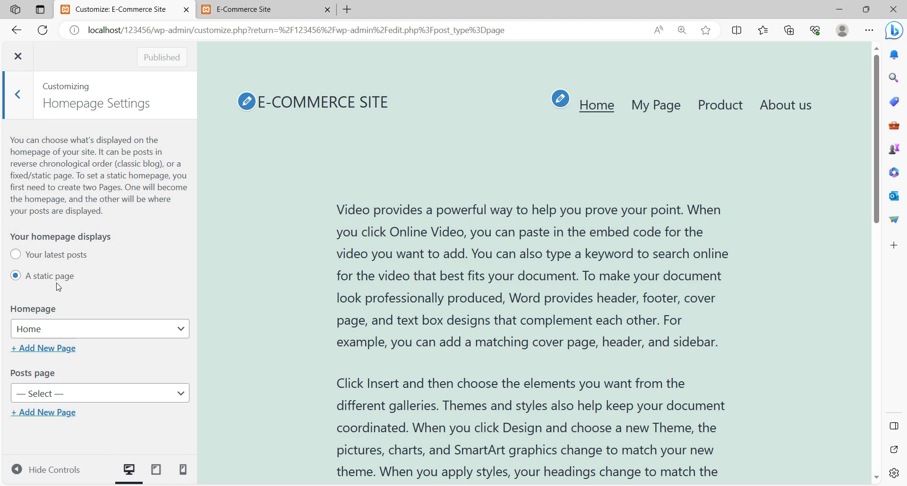
left_click(16, 258)
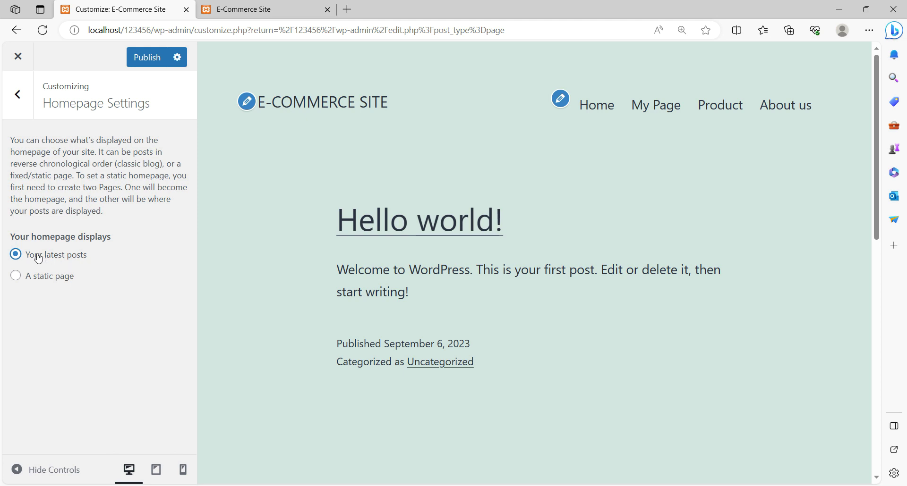
left_click(15, 279)
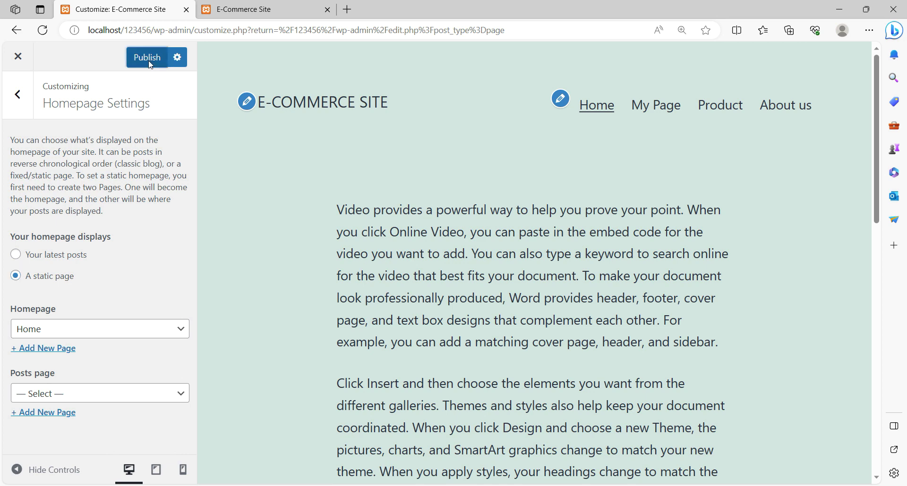
- Load localhost/123456 in a new tab and scroll through the Home page content
key("ctrl+t")
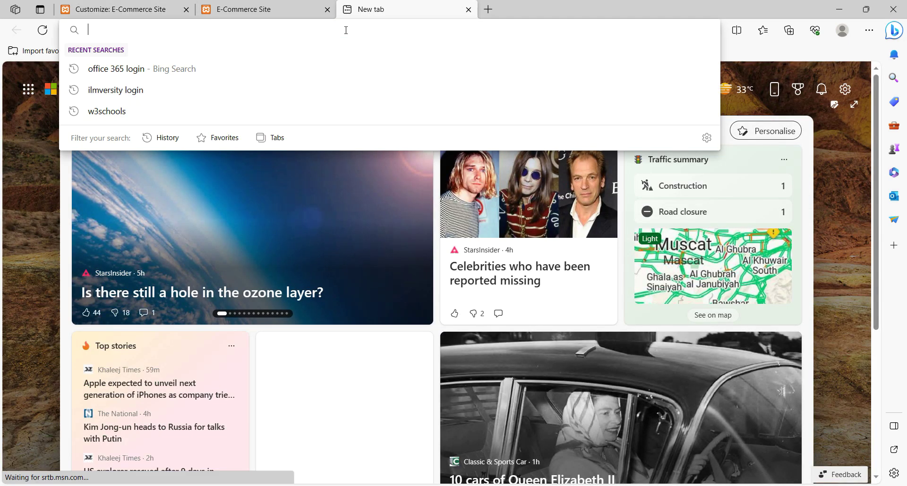
type("localhost/123456")
key("Return")
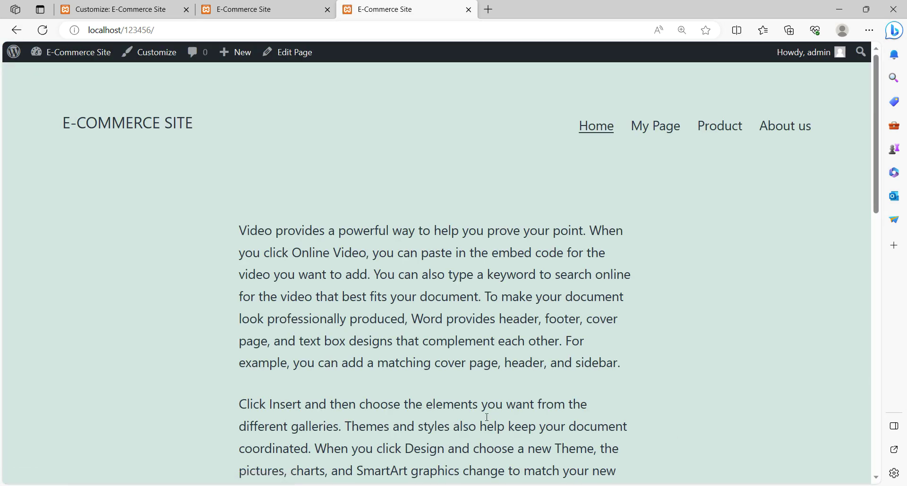
scroll(612, 267, "down", 2)
scroll(610, 266, "down", 8)
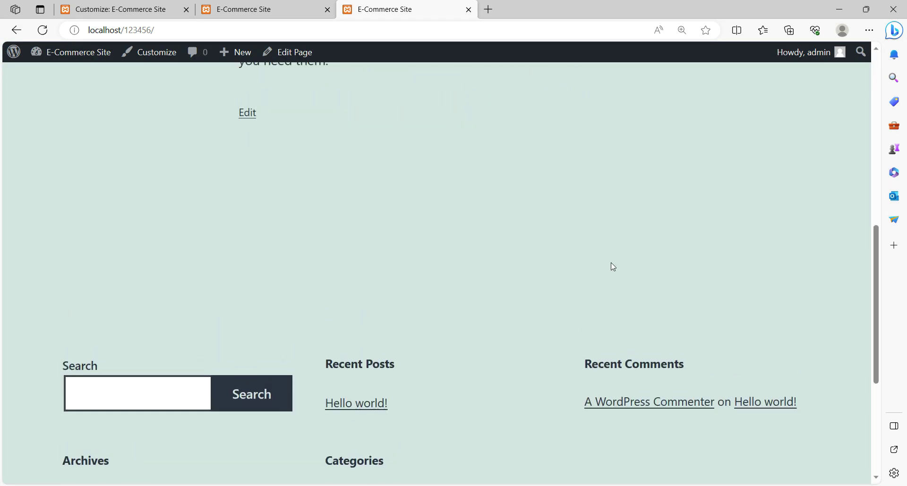
scroll(489, 178, "up", 10)
left_click(114, 13)
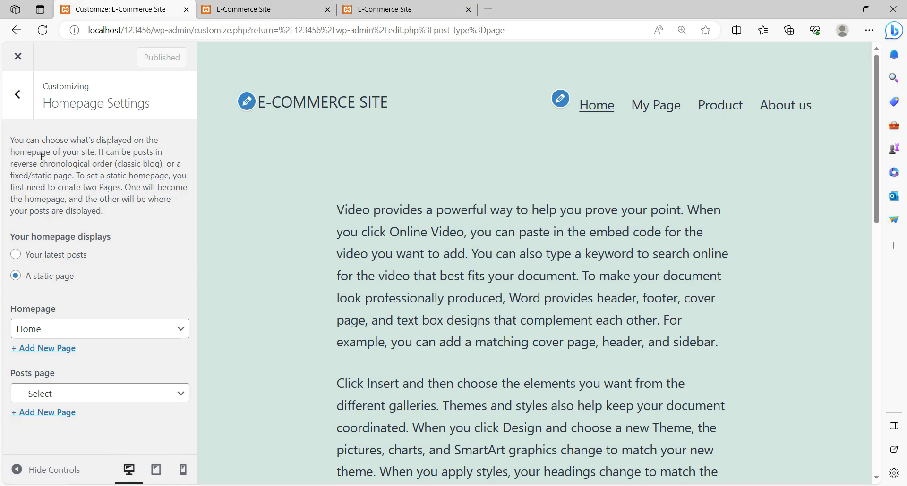
- Search Plugins > Add New for 'profile builder', then install and activate Profile Builder
left_click(18, 56)
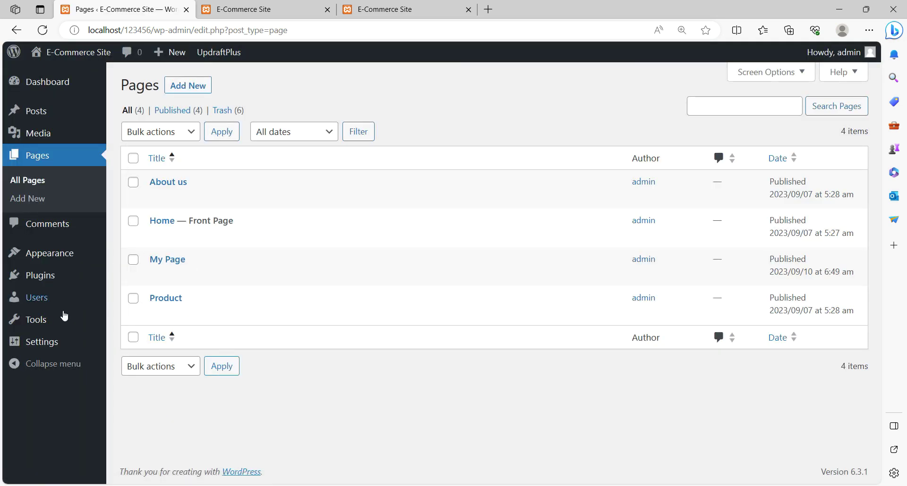
left_click(34, 280)
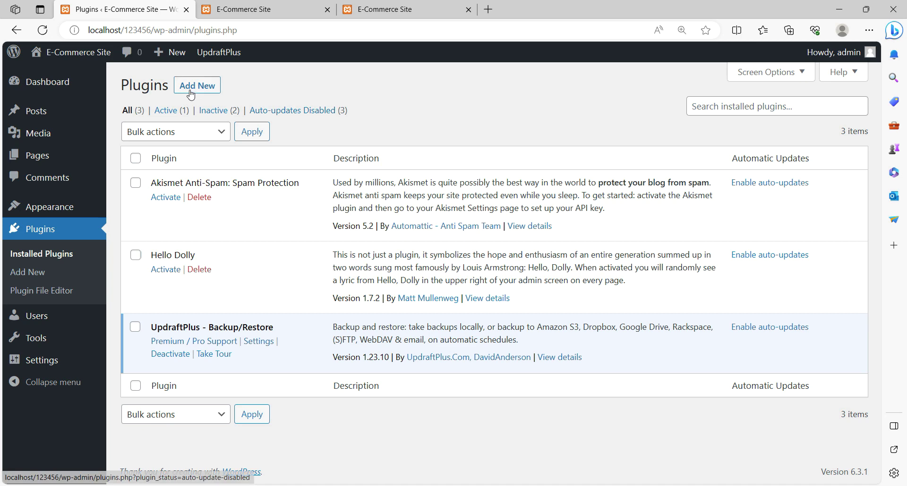
left_click(198, 87)
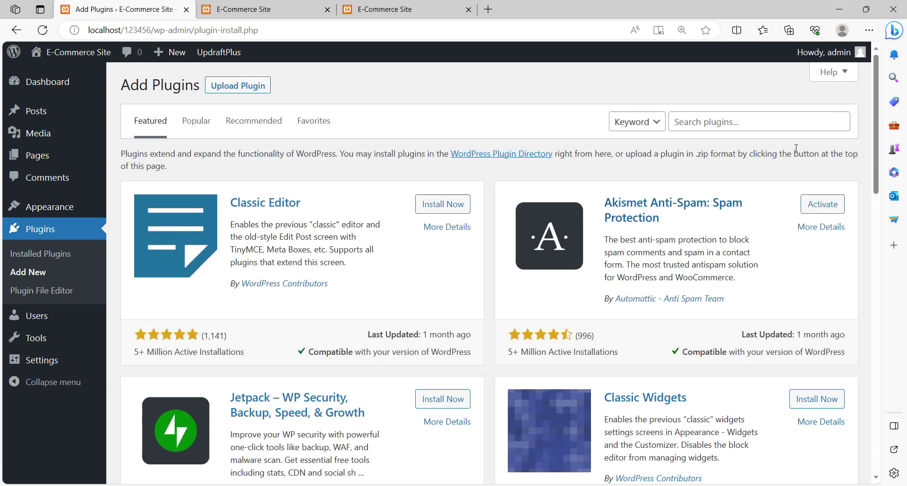
left_click(740, 121)
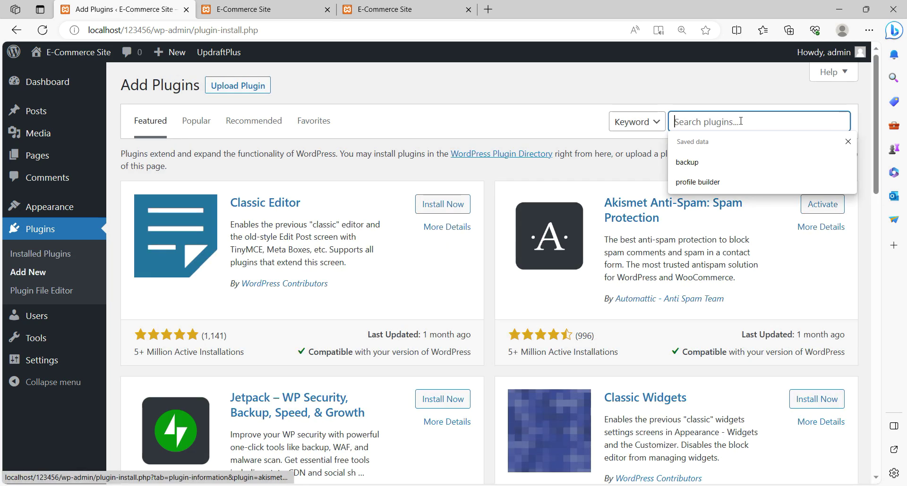
left_click(711, 183)
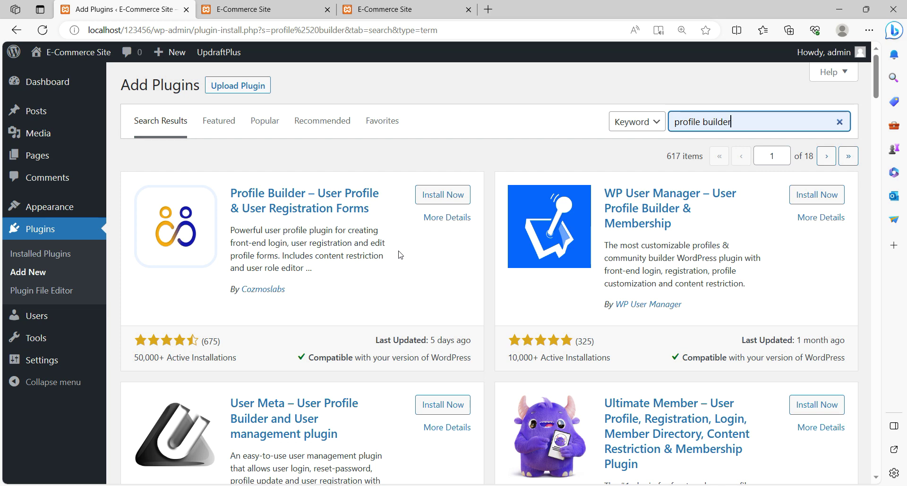
left_click(439, 195)
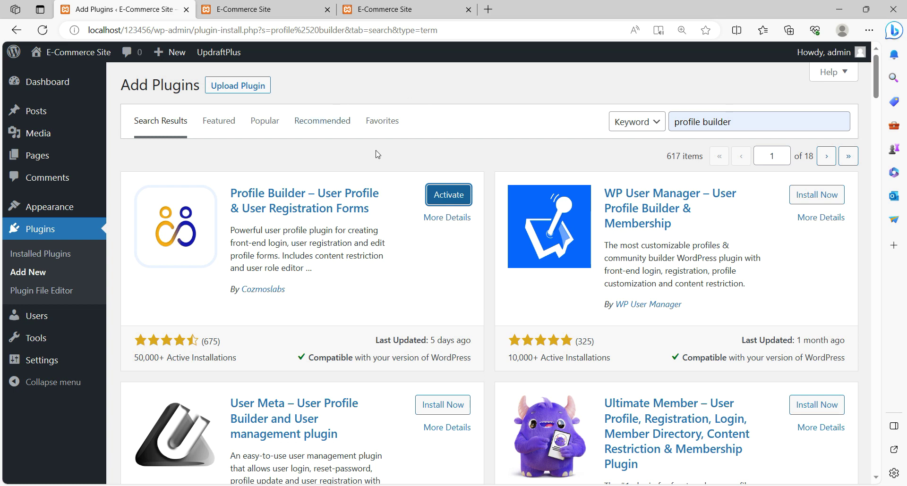
left_click(450, 199)
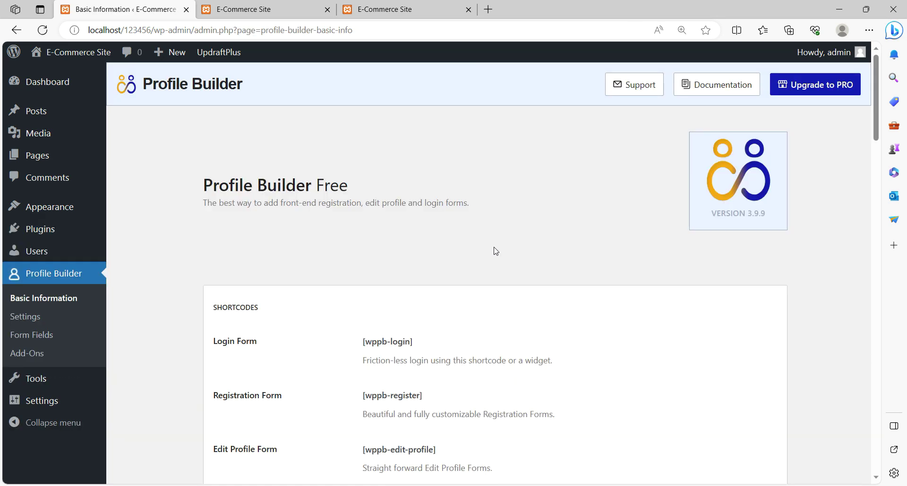
- Review the [wppb-login], [wppb-register] and [wppb-edit-profile] shortcodes, then list the form pages
scroll(493, 250, "down", 3)
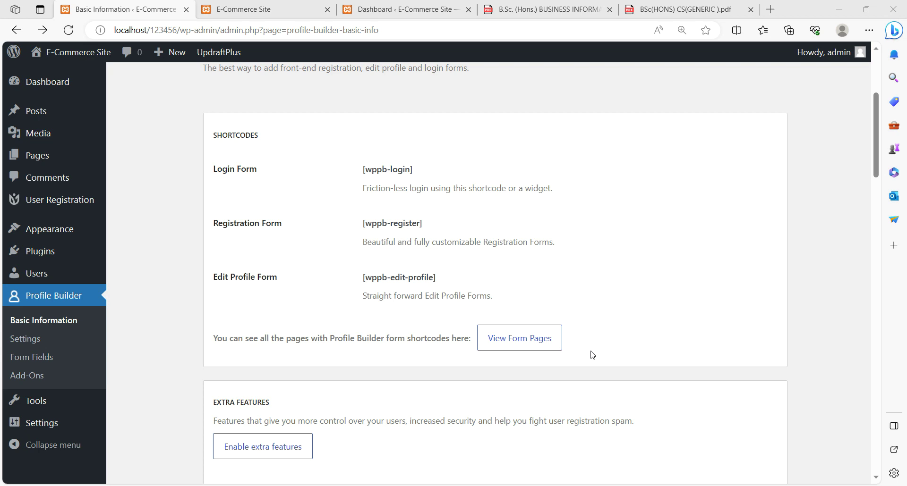
type("cre")
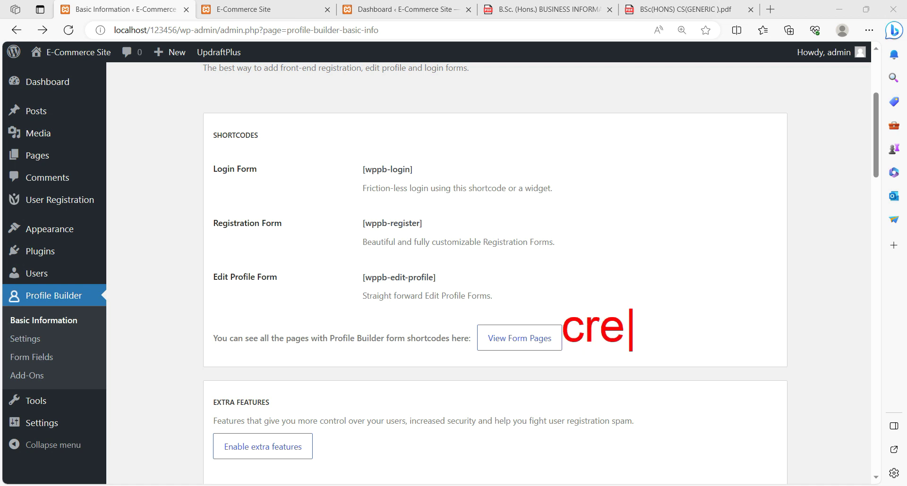
type("ate from")
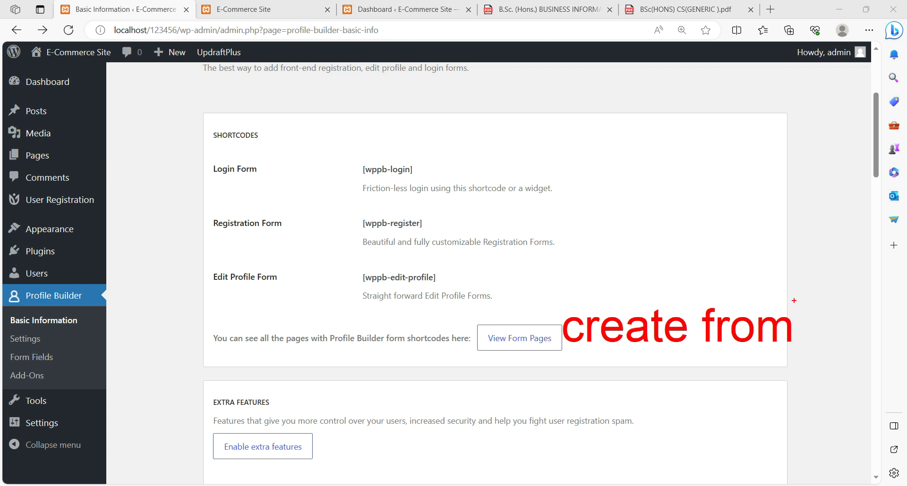
key("Escape")
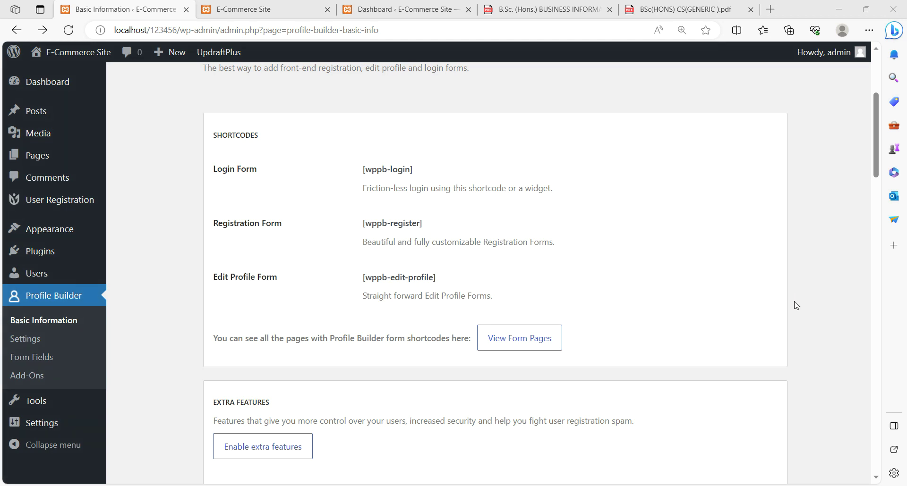
left_click(519, 339)
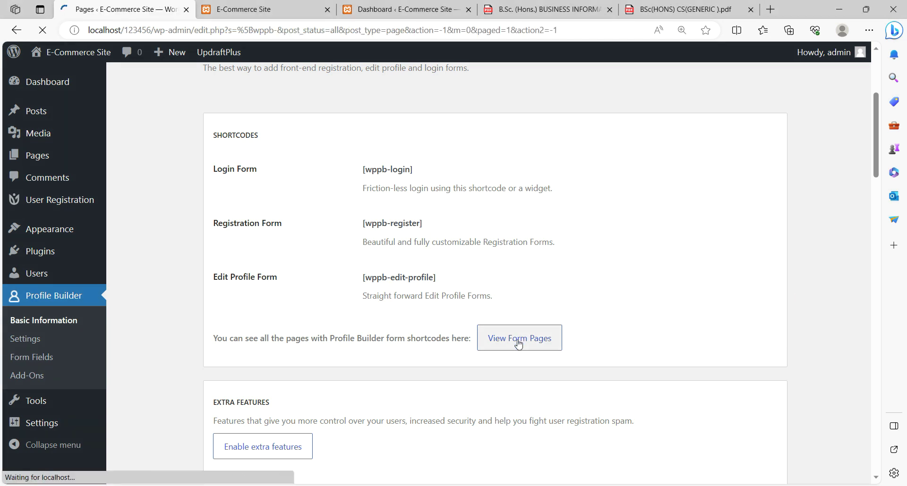
- Confirm Edit Profile, Login and Registration in the filtered and full Pages lists, then view the live site
scroll(338, 276, "down", 1)
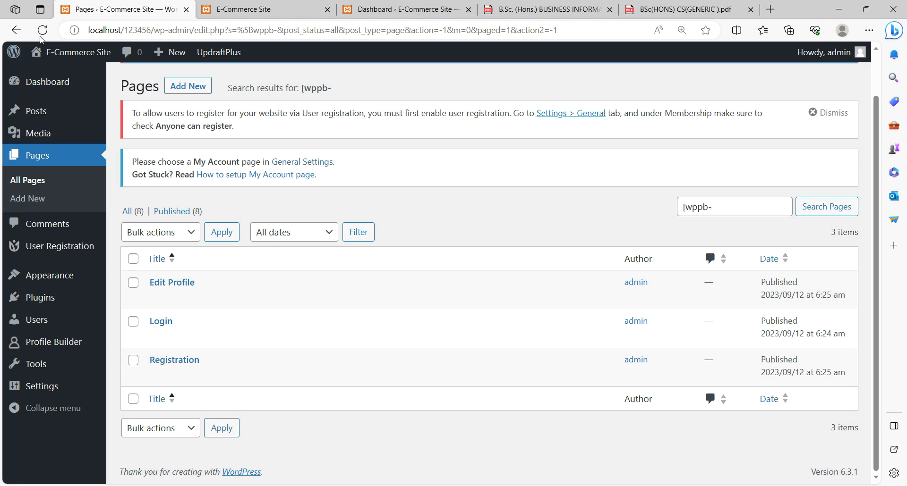
left_click(40, 159)
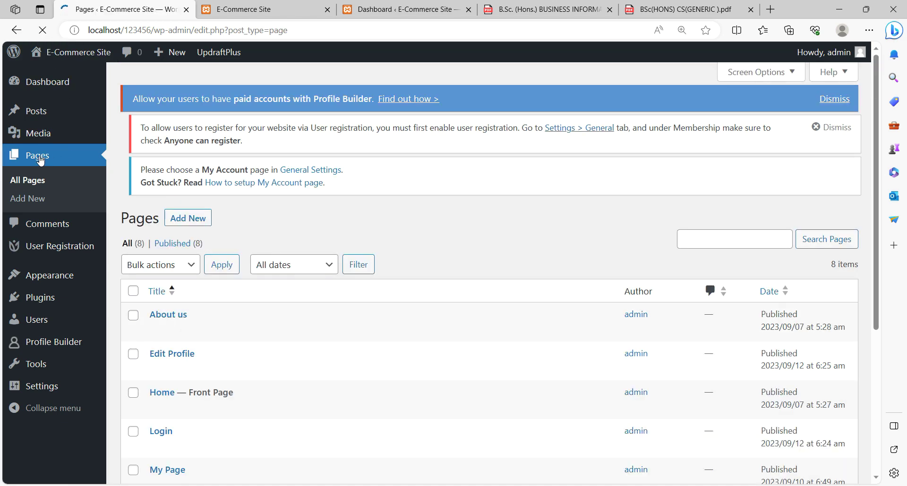
scroll(377, 260, "down", 4)
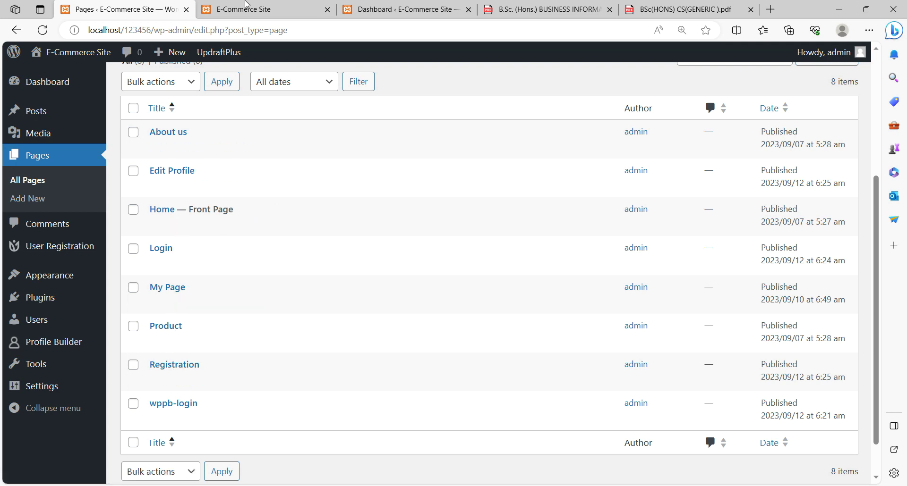
left_click(271, 13)
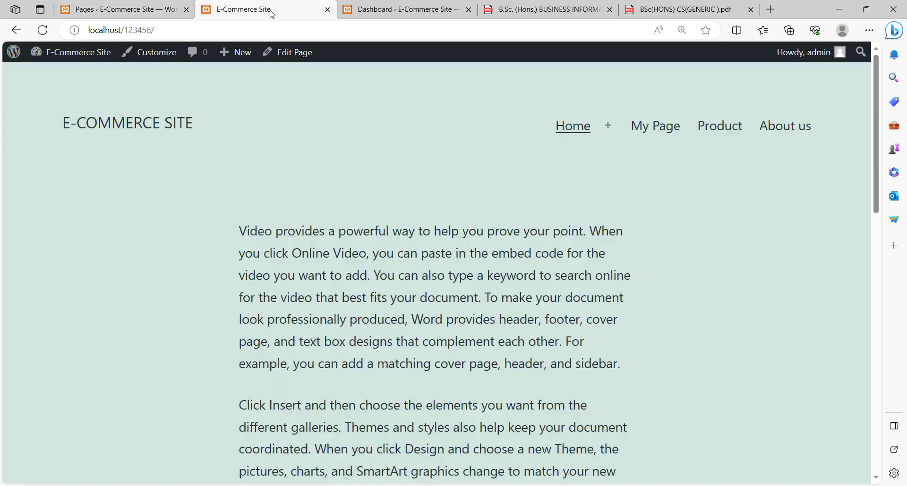
- Reload the live site to see Login, Registration and Edit Profile in its navigation, then return to Pages
left_click(43, 30)
left_click(42, 31)
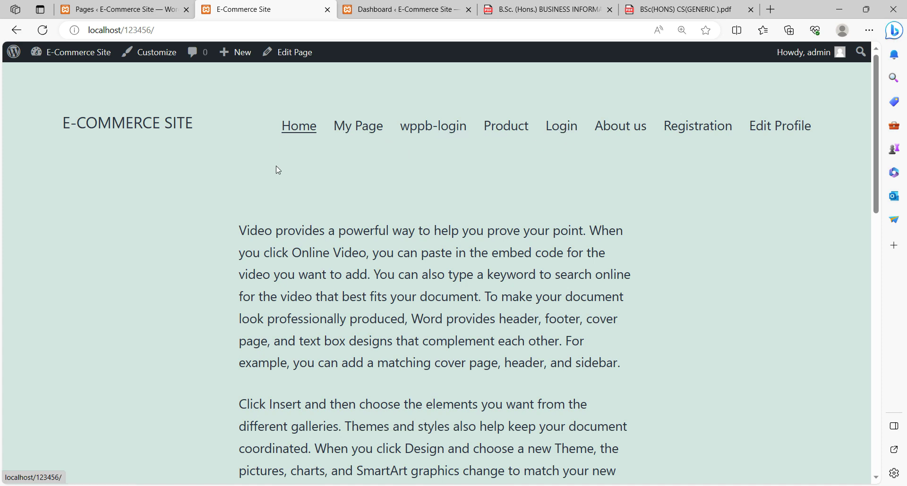
left_click(118, 6)
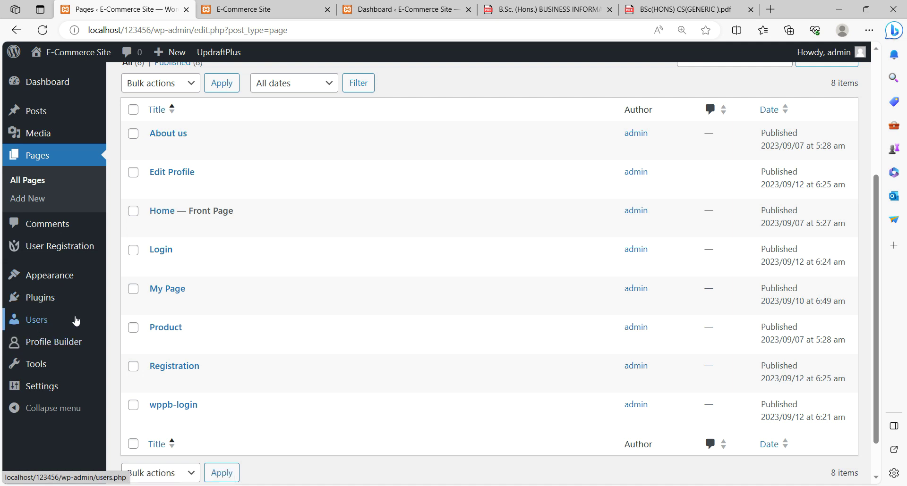
- Remove the wppb-login item from the main menu in Appearance > Menus
mouse_move(51, 281)
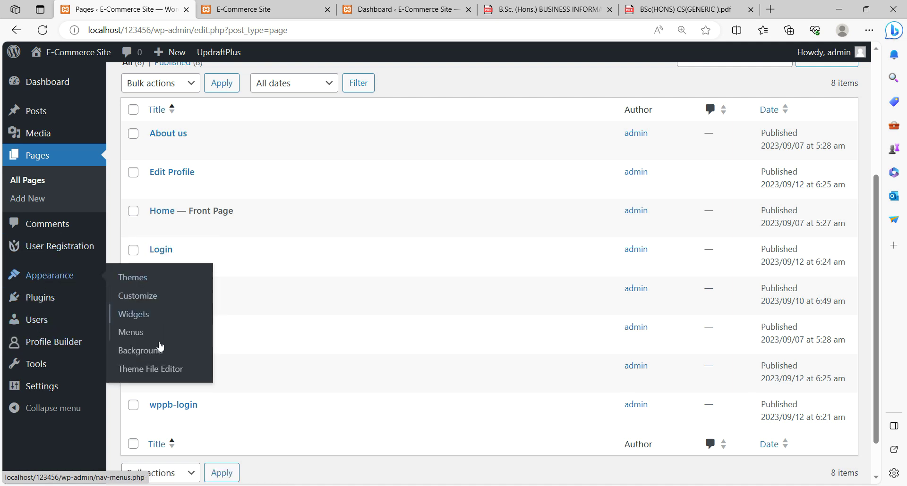
left_click(140, 335)
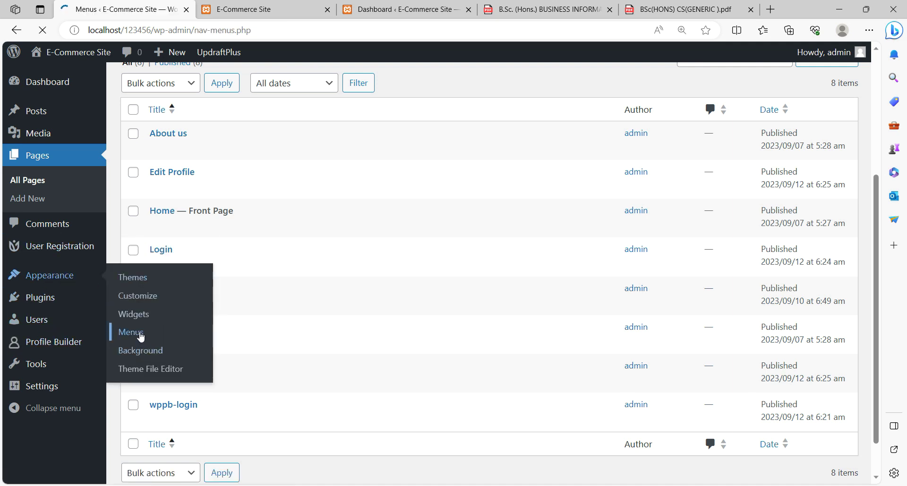
scroll(566, 290, "down", 5)
scroll(566, 290, "down", 3)
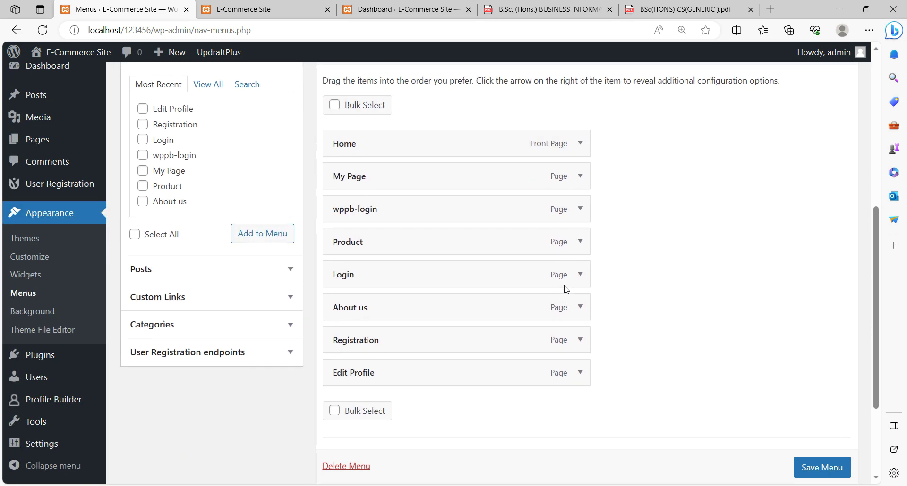
left_click(580, 210)
left_click(346, 329)
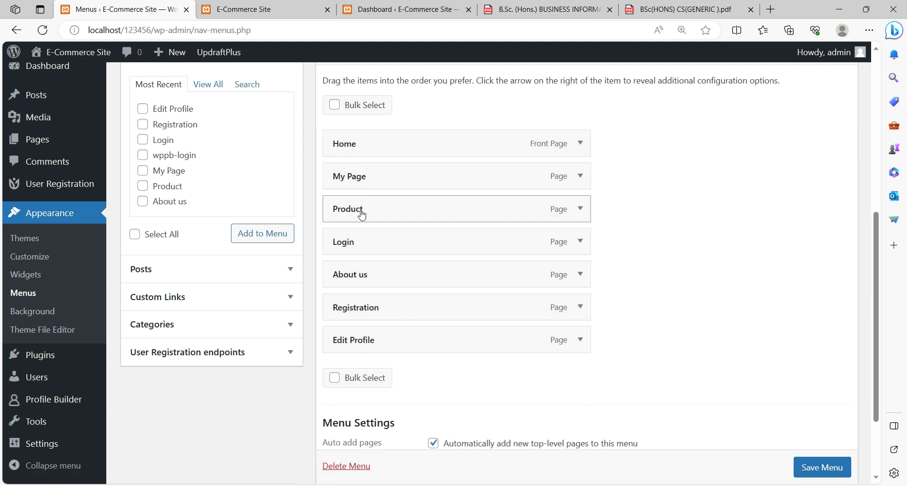
- Nest Login, Edit Profile and Registration as sub items under Home and save the menu
left_click_drag(354, 248, 380, 180)
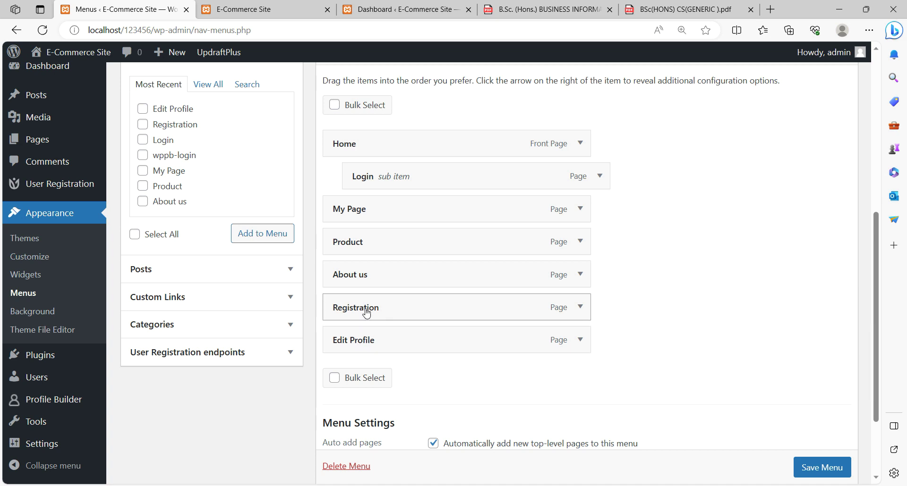
left_click_drag(366, 344, 388, 210)
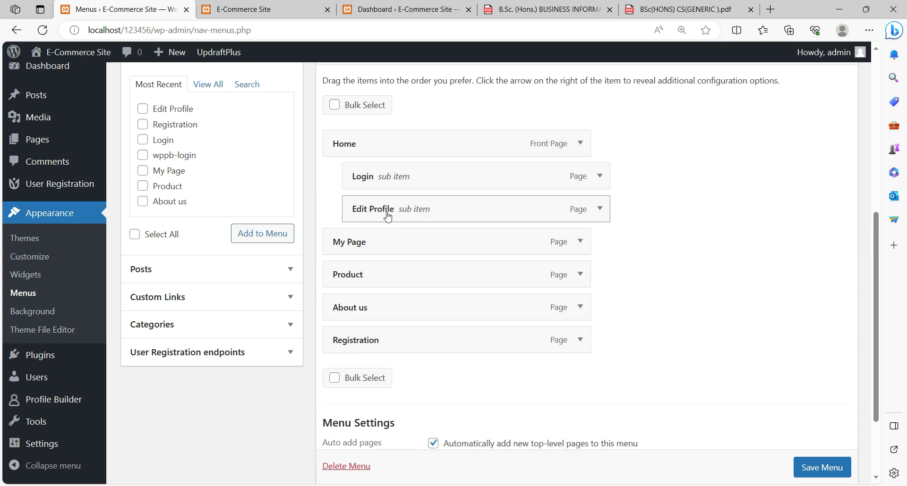
left_click_drag(367, 344, 388, 243)
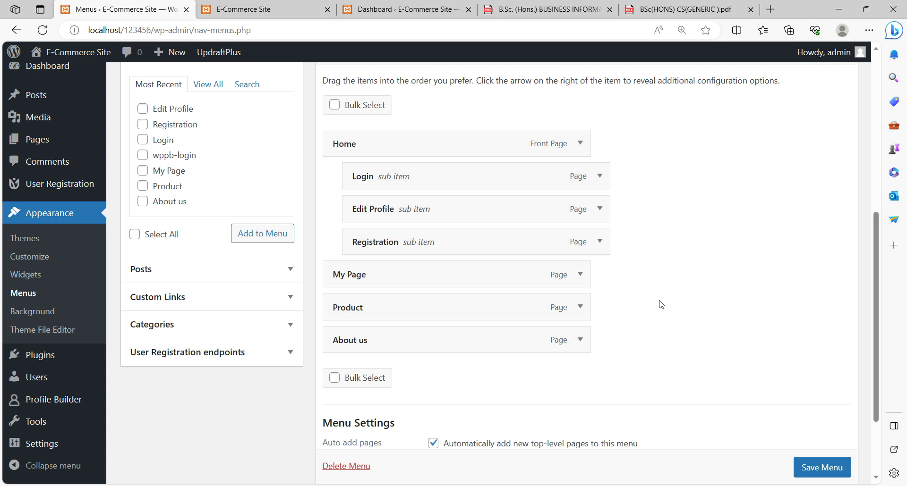
scroll(815, 477, "down", 1)
left_click(819, 468)
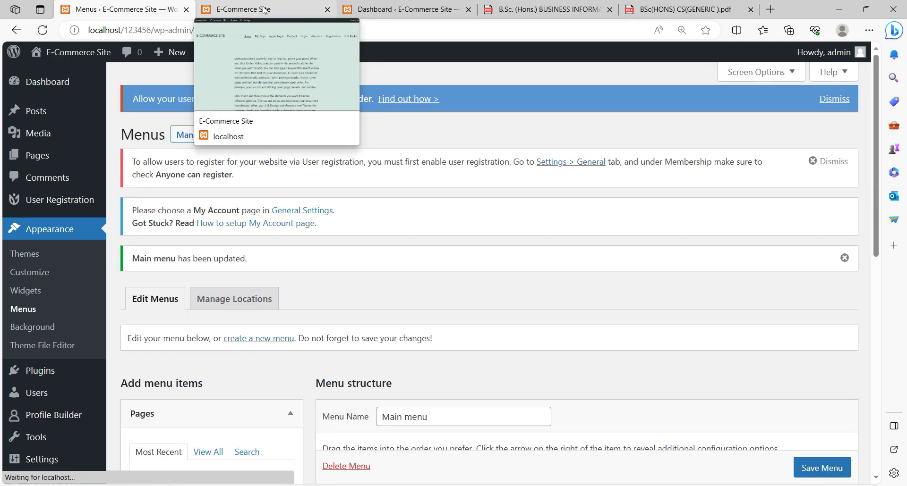
- Reload the live site and open Login from the Home submenu, showing admin is logged in
left_click(264, 10)
left_click(42, 30)
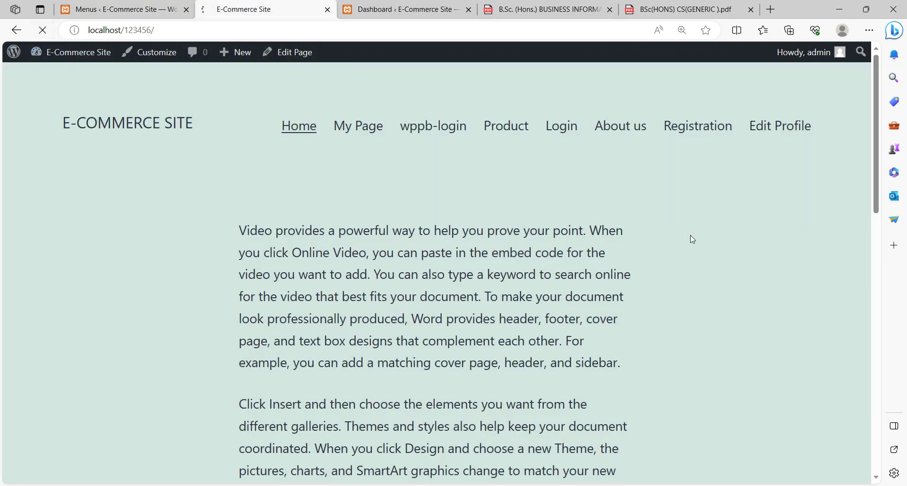
mouse_move(602, 137)
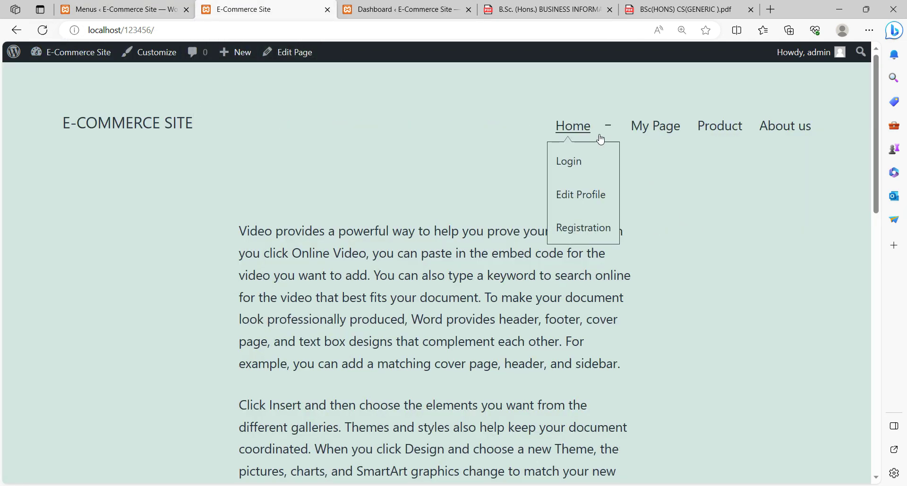
left_click(571, 166)
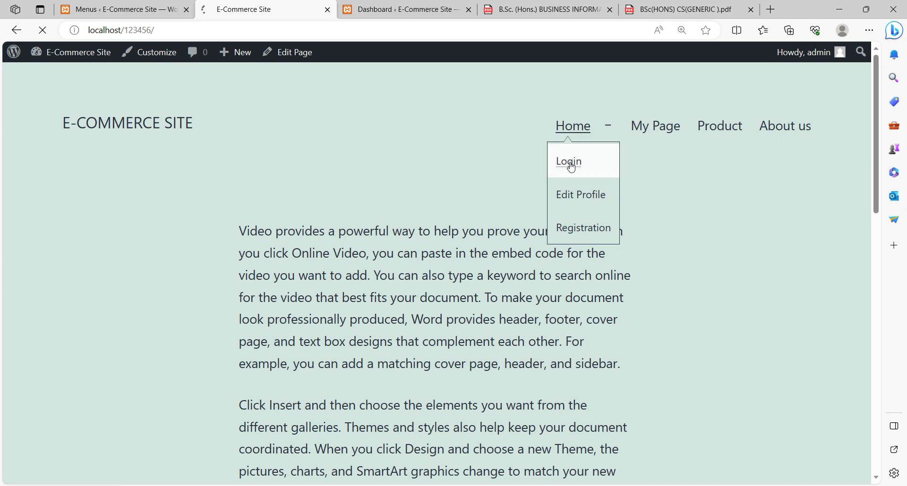
scroll(441, 151, "down", 3)
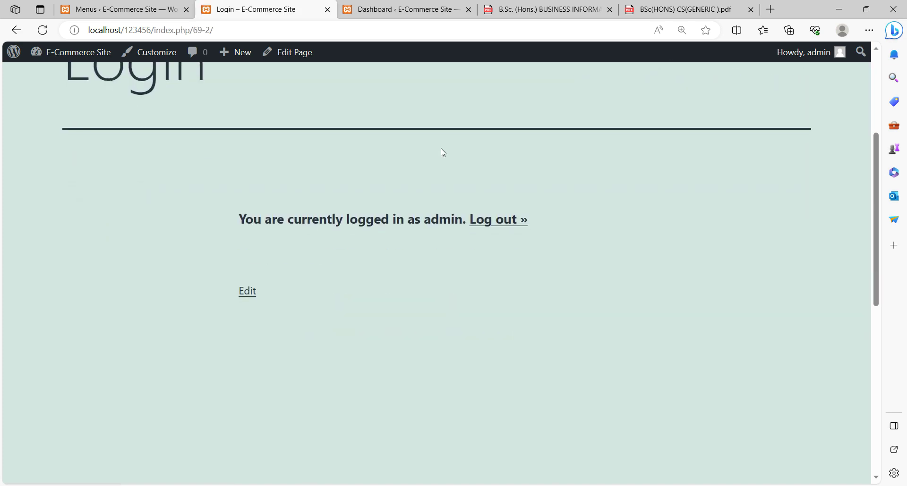
scroll(495, 235, "up", 3)
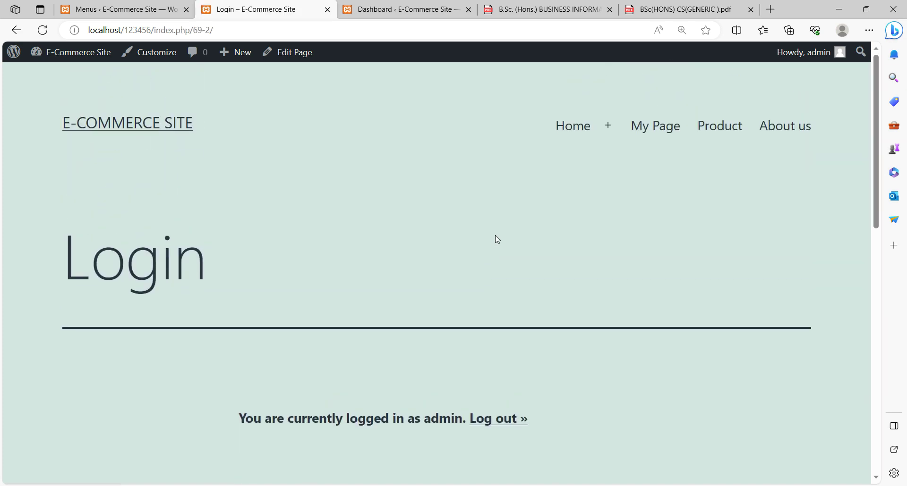
mouse_move(819, 53)
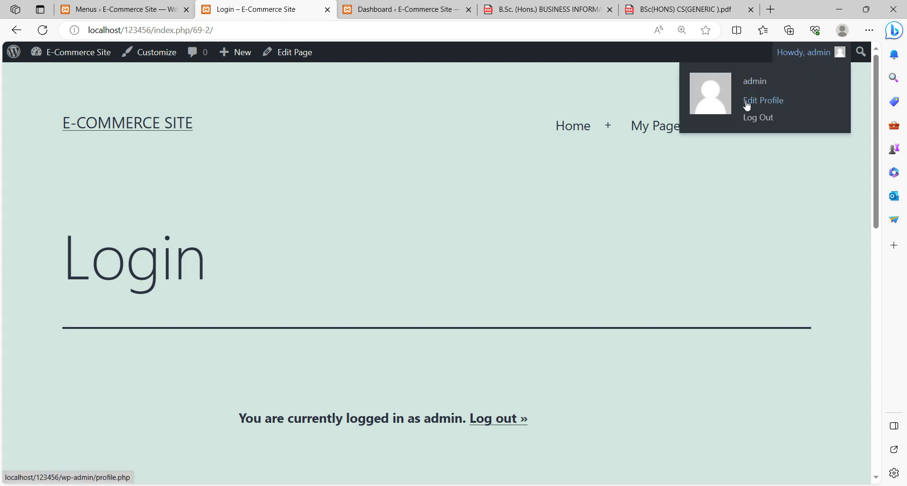
scroll(384, 226, "down", 4)
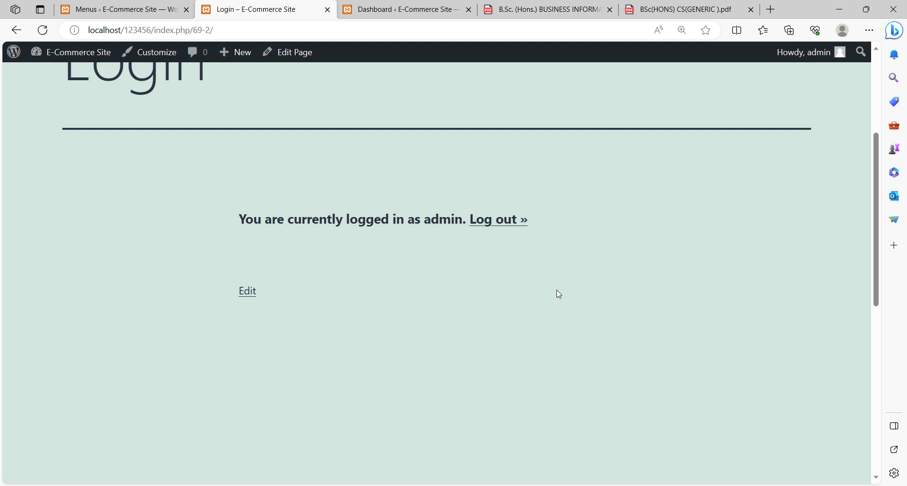
- Log out and sign back in as admin with the account password and Remember Me ticked
left_click(496, 225)
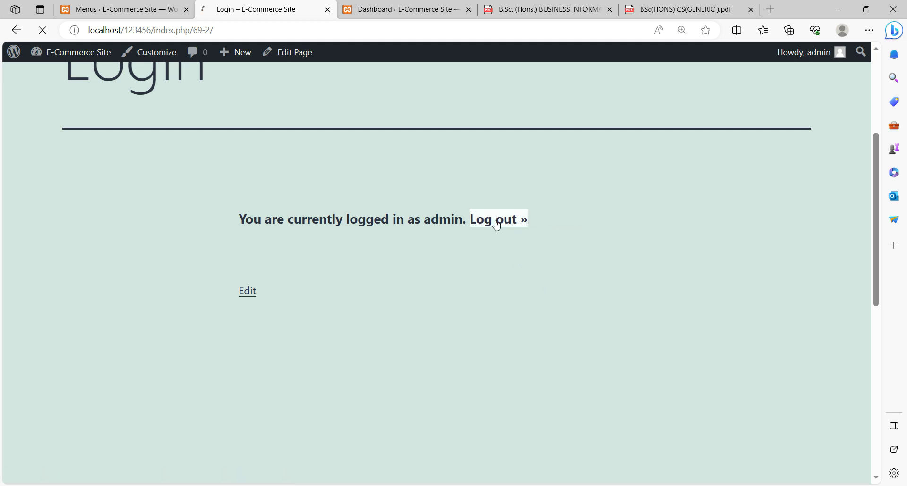
scroll(492, 219, "down", 5)
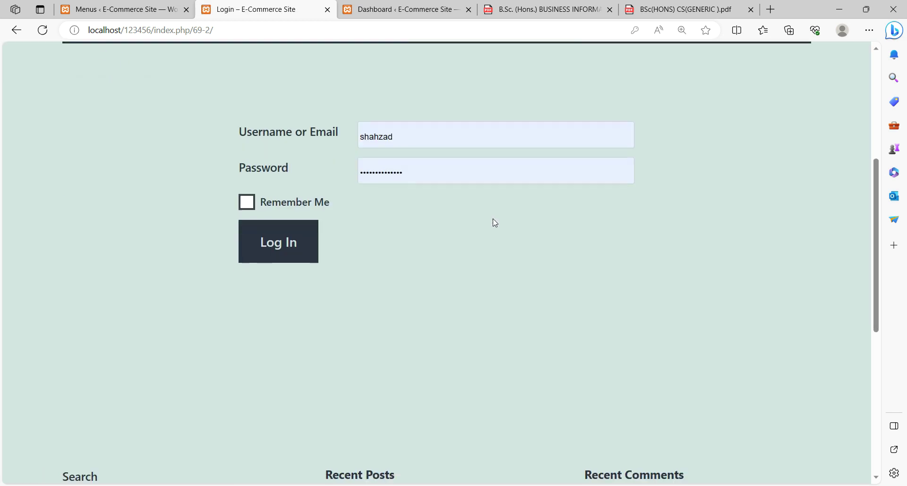
left_click_drag(417, 137, 337, 132)
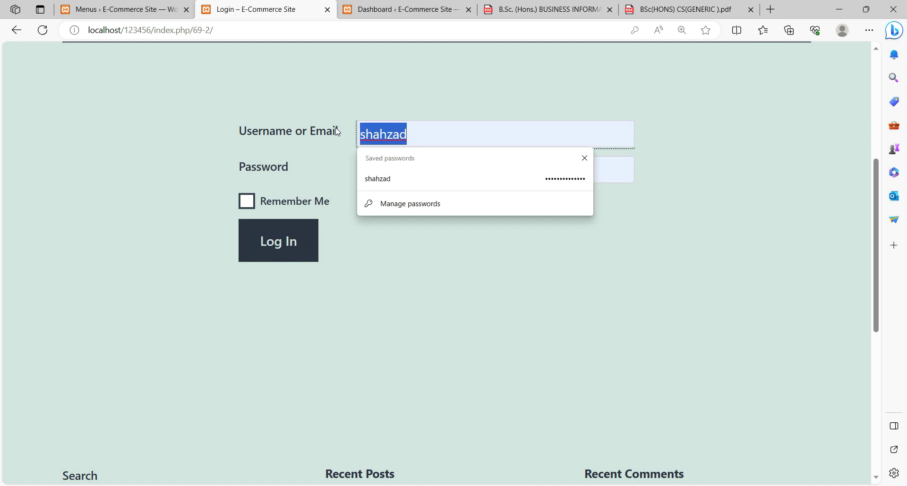
type("admin")
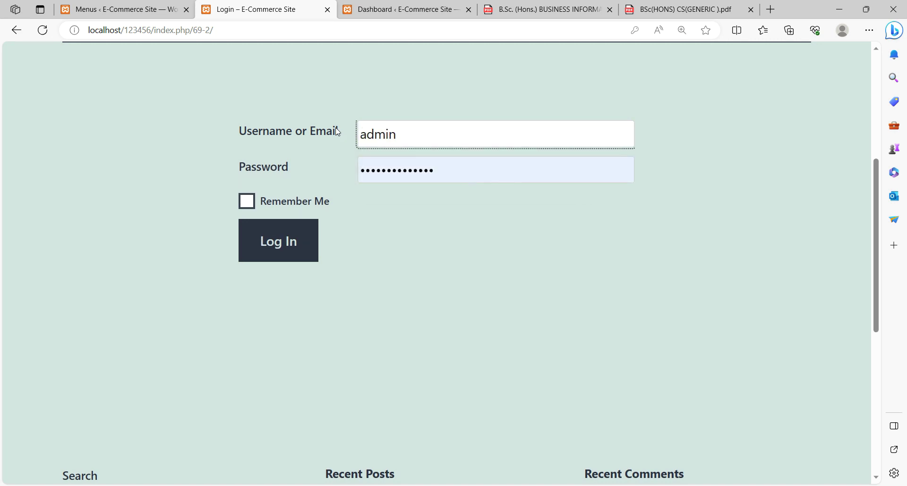
left_click_drag(449, 173, 338, 182)
type("admin1")
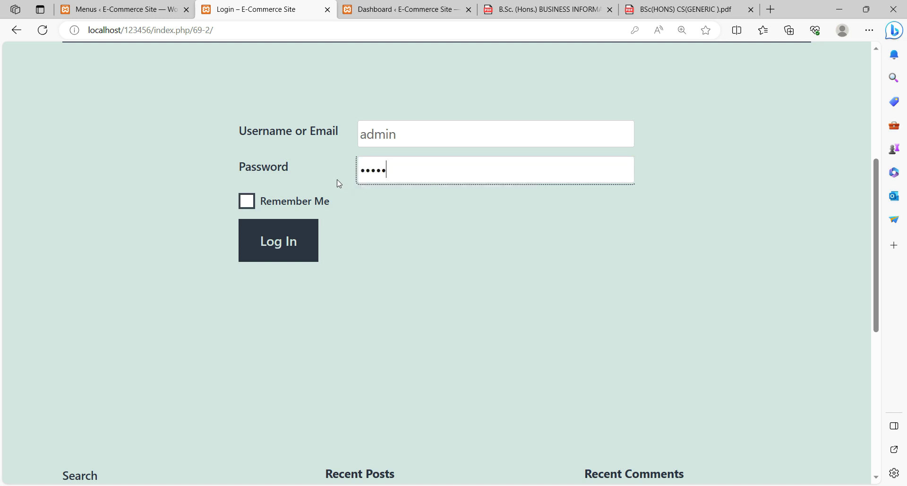
left_click(247, 201)
left_click(278, 242)
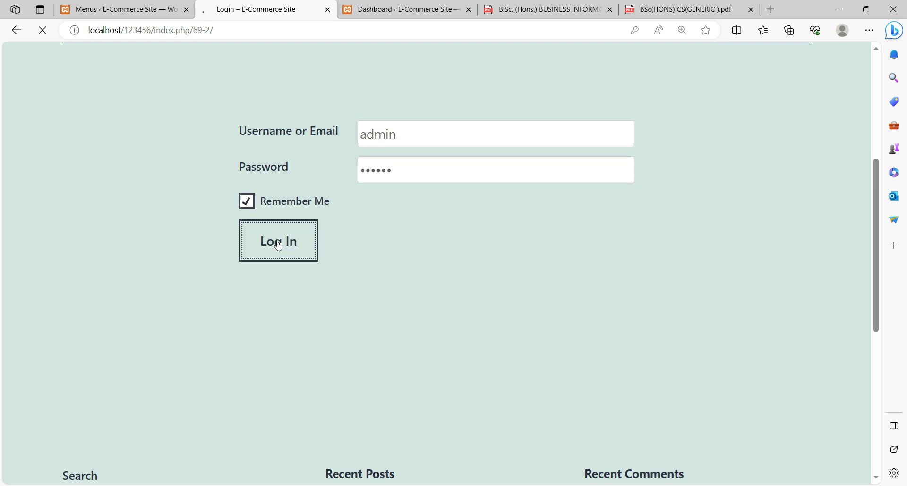
- Show the Home submenu listing the Login, Edit Profile and Registration pages
scroll(516, 254, "down", 4)
scroll(516, 254, "up", 4)
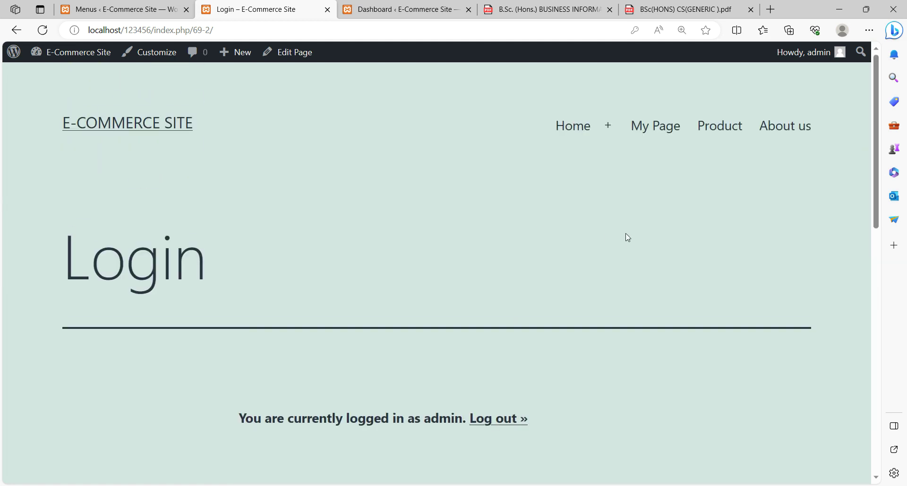
mouse_move(585, 133)
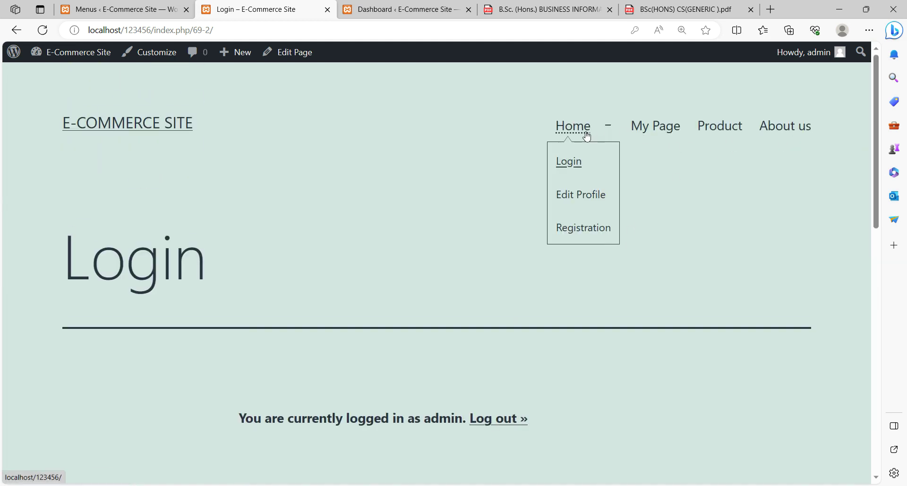
- Open the Edit Profile page with the current admin user selected for editing
left_click(578, 201)
scroll(376, 161, "down", 4)
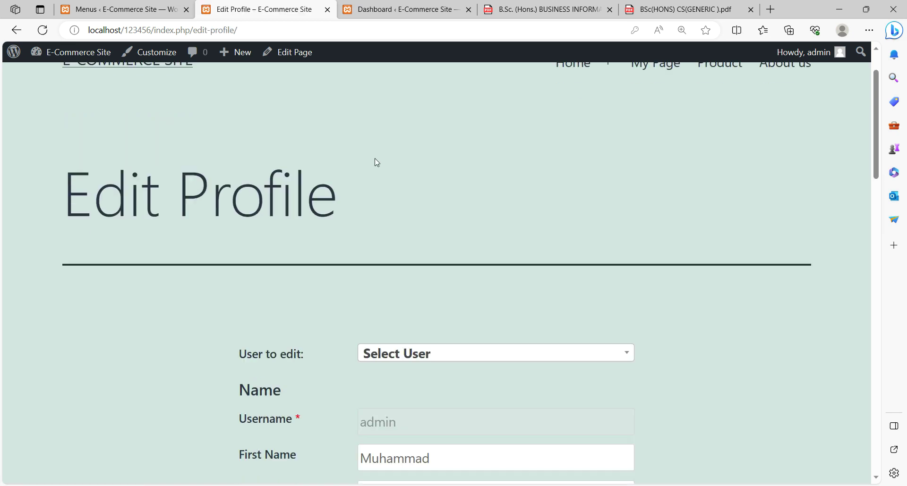
scroll(377, 162, "down", 3)
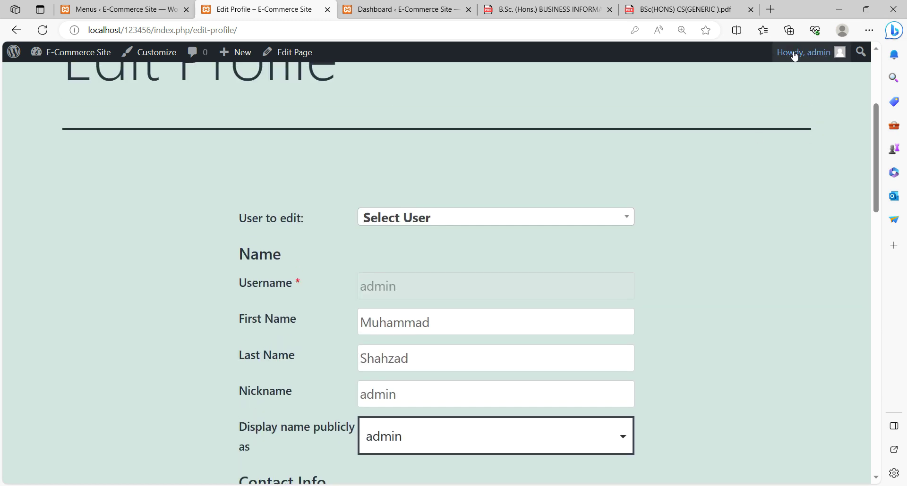
left_click(502, 215)
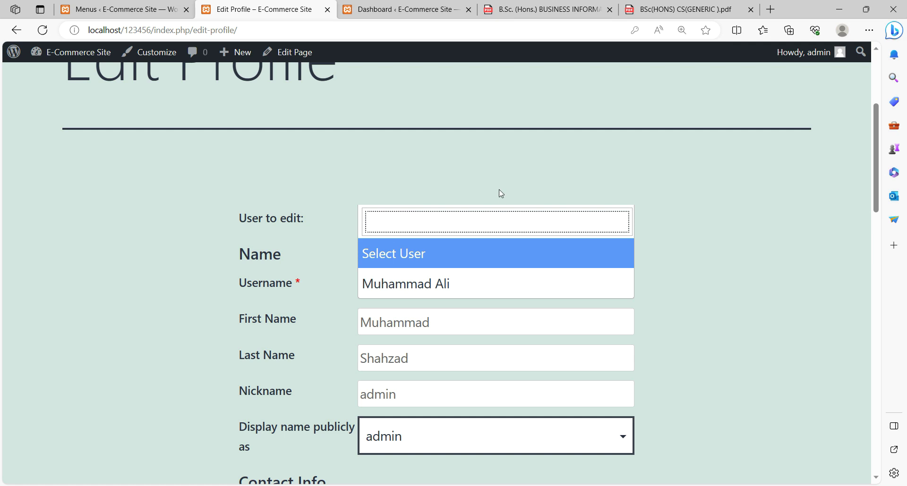
left_click(497, 160)
left_click(440, 222)
left_click(398, 262)
scroll(765, 249, "down", 1)
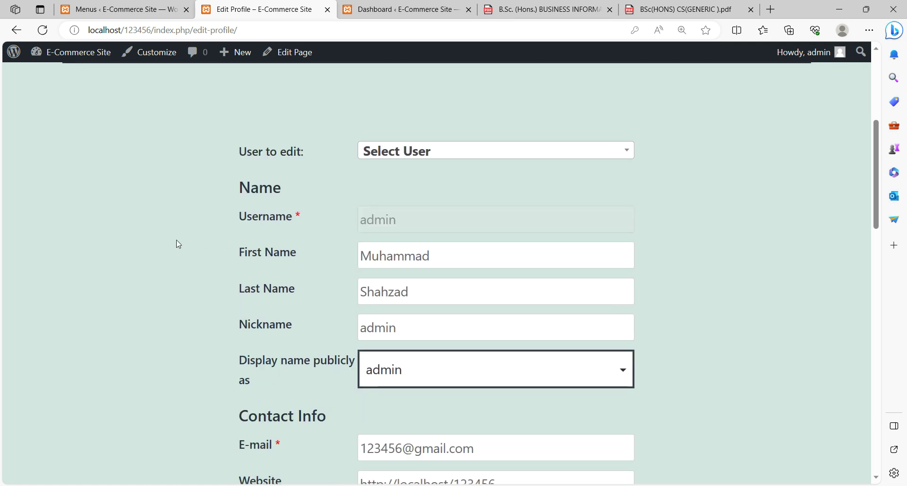
scroll(416, 293, "down", 2)
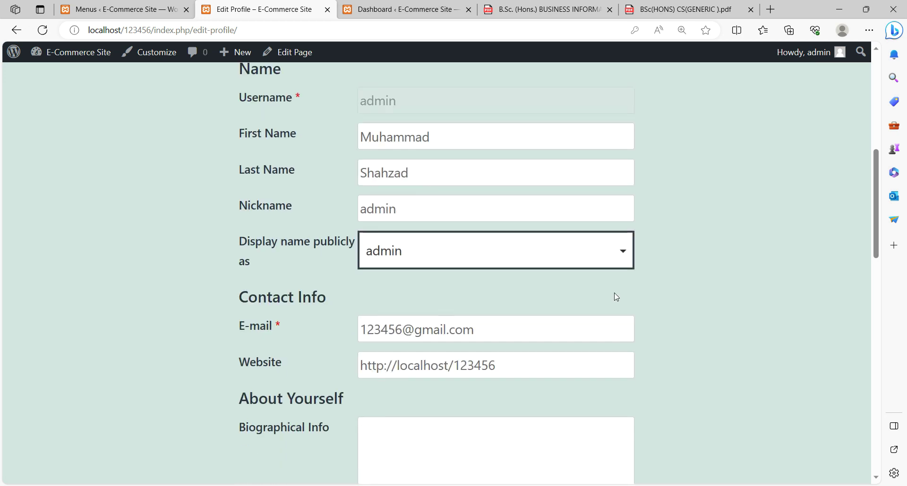
- Change the admin profile's Nickname field to admin1
left_click(407, 199)
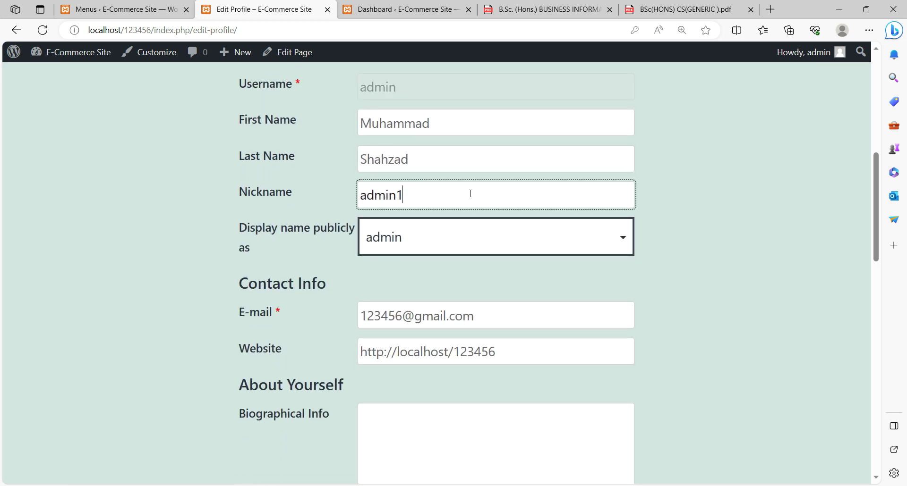
scroll(504, 180, "down", 2)
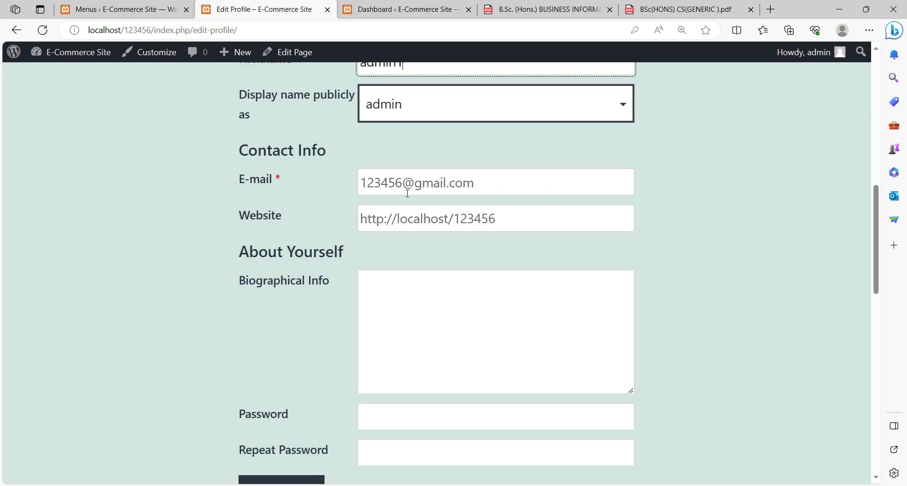
scroll(734, 258, "up", 3)
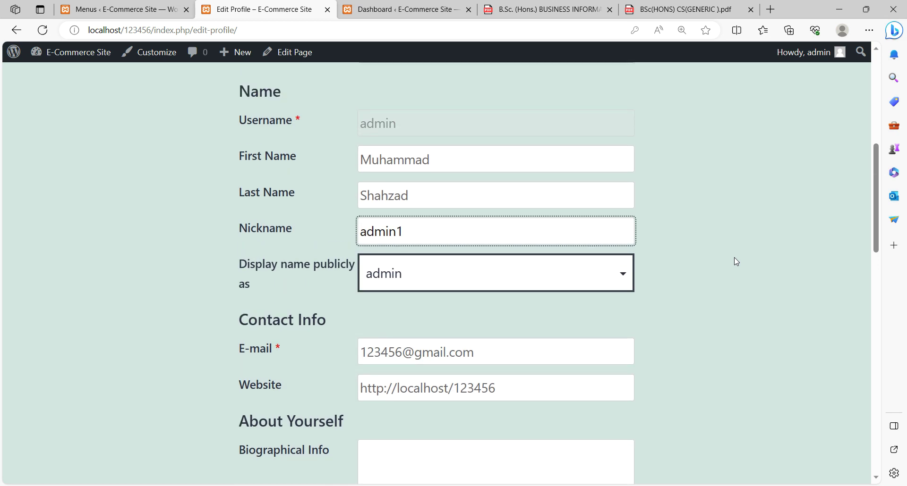
scroll(735, 257, "down", 3)
scroll(734, 261, "up", 3)
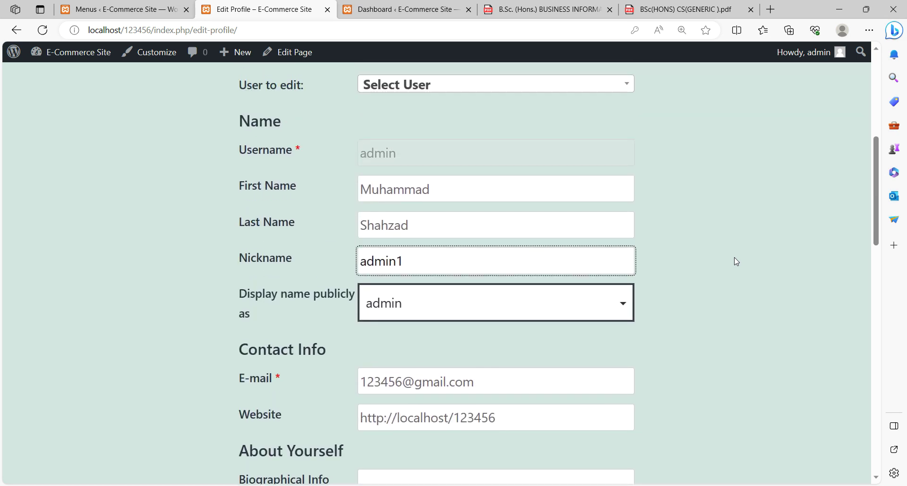
left_click(277, 159)
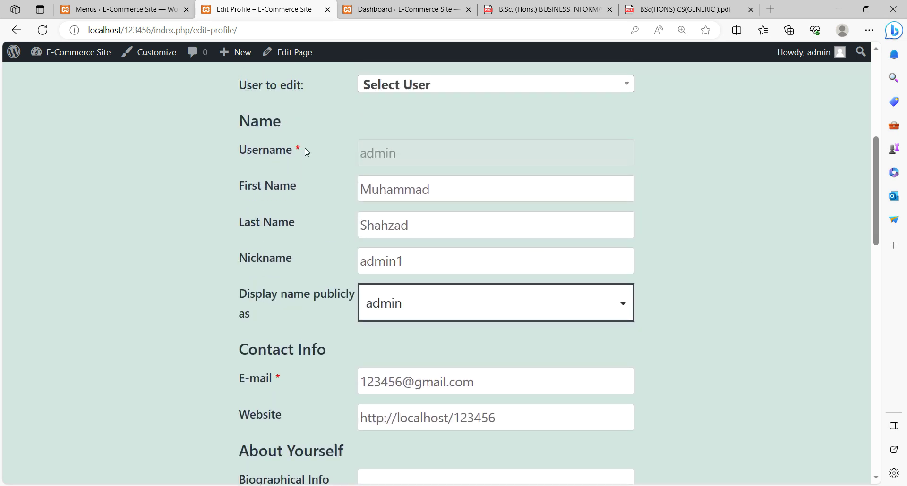
- Save the profile with Update so it reports a successful update
scroll(670, 271, "down", 5)
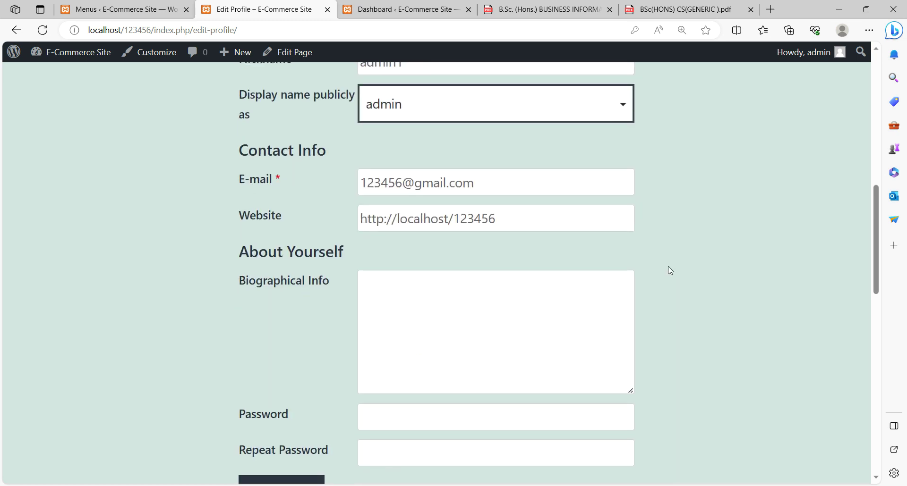
scroll(670, 271, "down", 1)
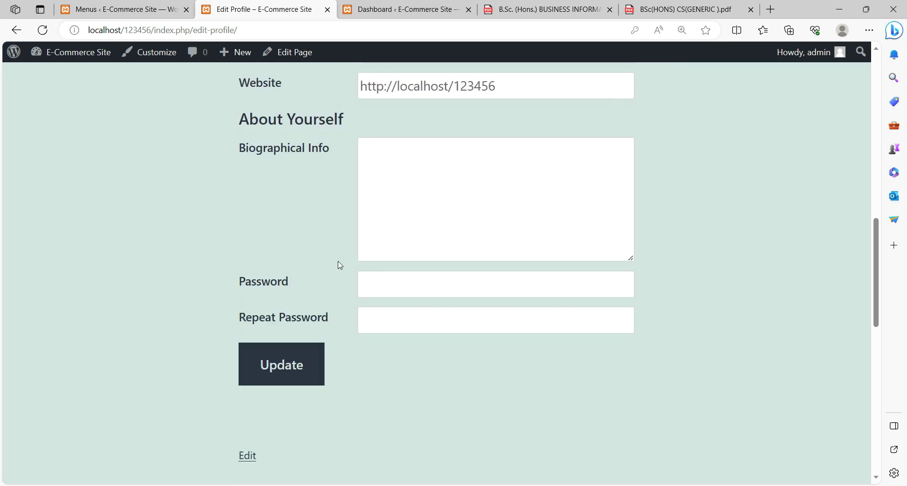
left_click(375, 283)
left_click(722, 248)
left_click(286, 370)
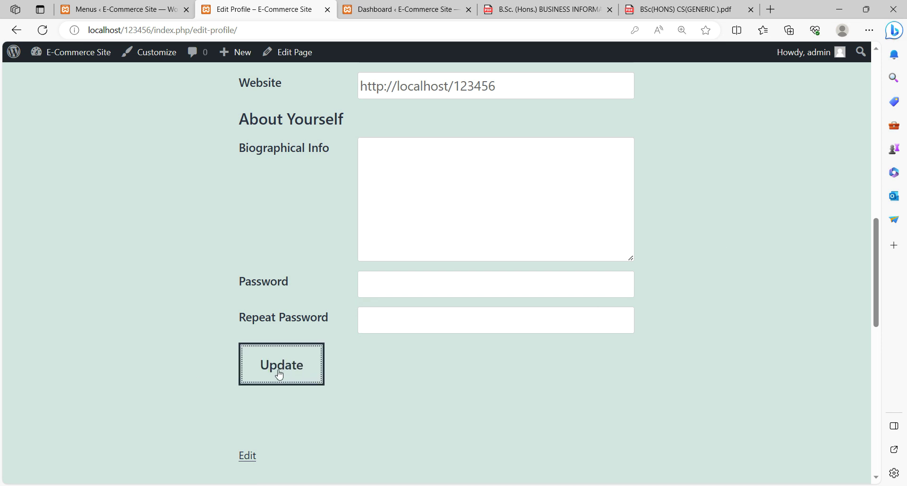
scroll(280, 374, "down", 6)
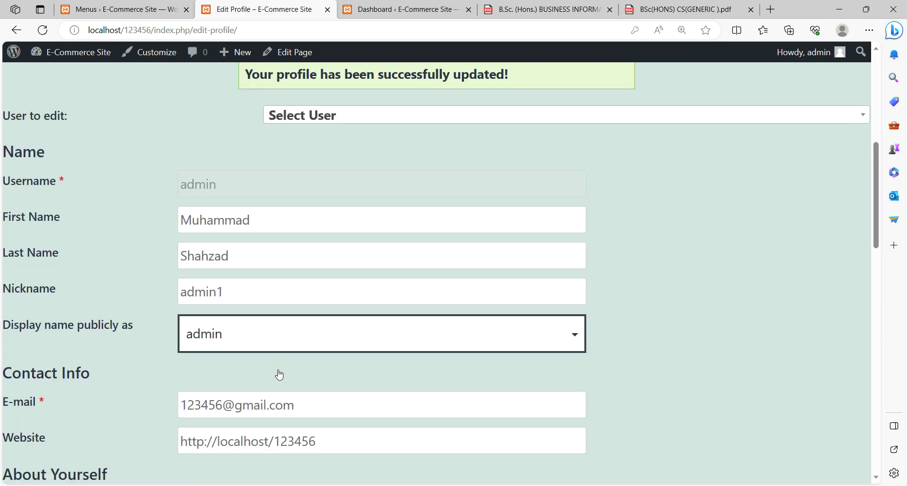
scroll(415, 161, "up", 1)
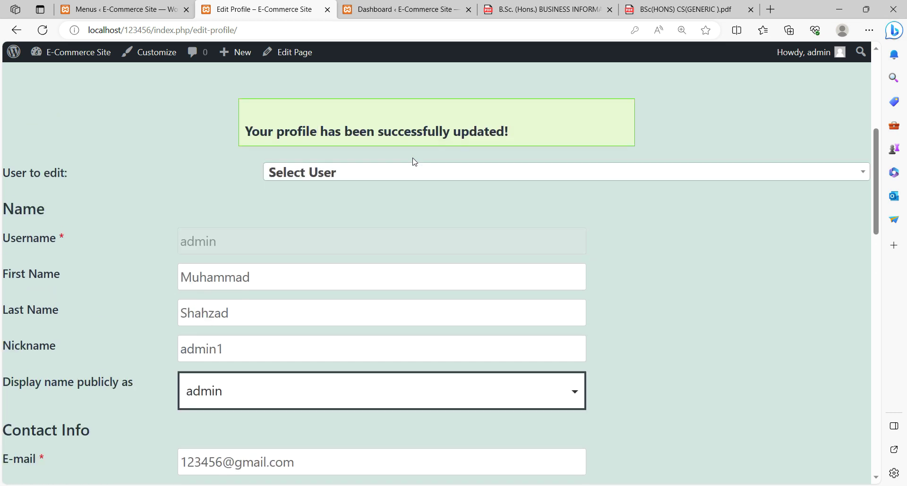
scroll(431, 214, "up", 5)
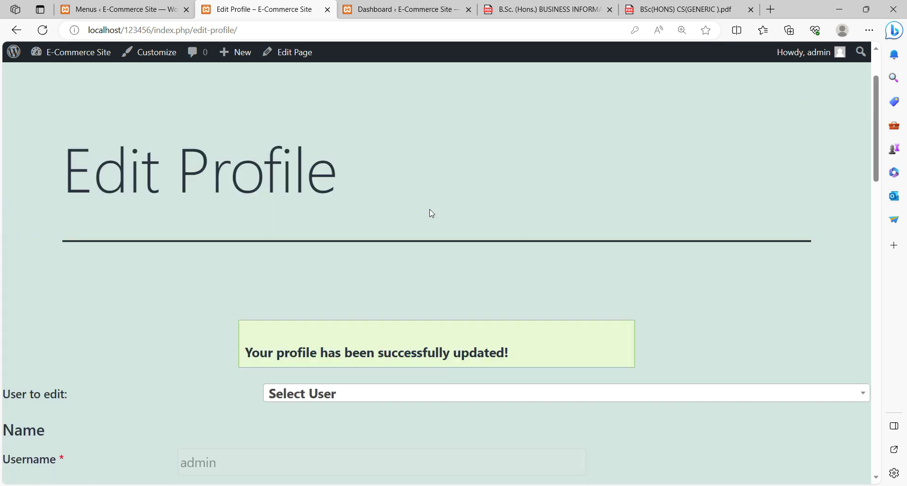
- Open the Registration page and replace the autofilled username with bbc
mouse_move(551, 135)
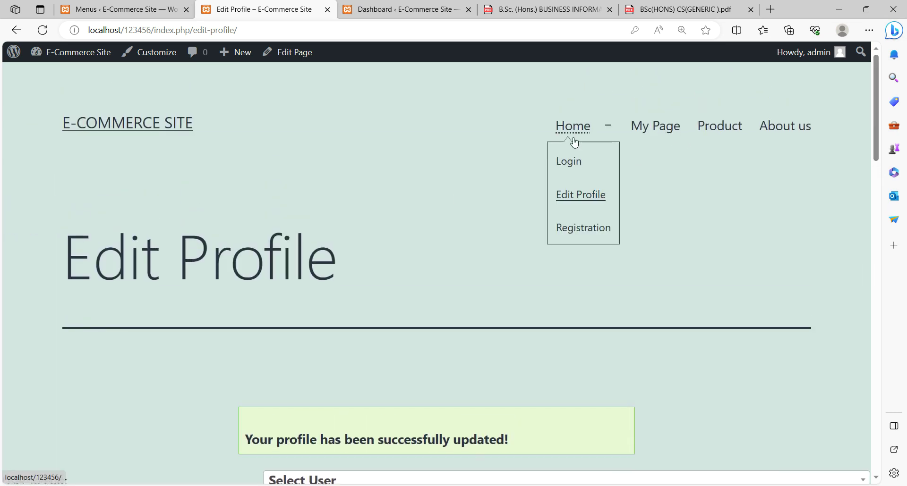
left_click(583, 234)
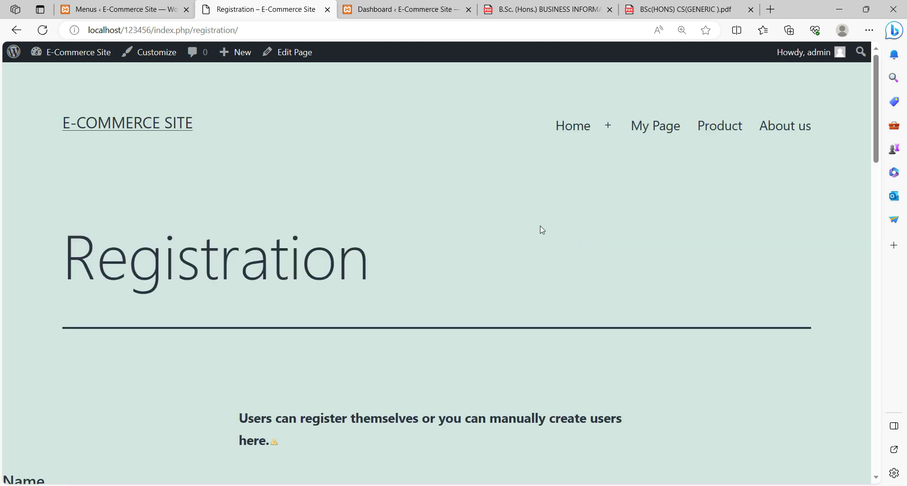
scroll(368, 203, "down", 8)
scroll(216, 175, "up", 1)
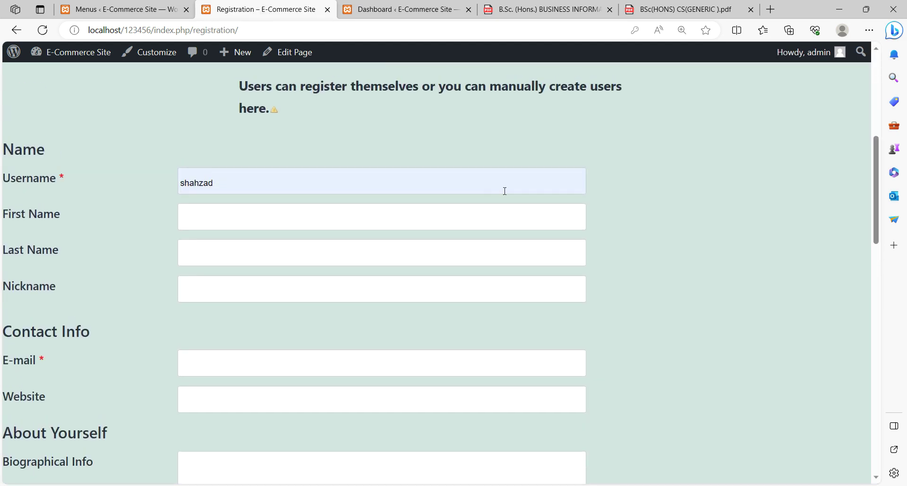
left_click_drag(226, 184, 156, 186)
type("b")
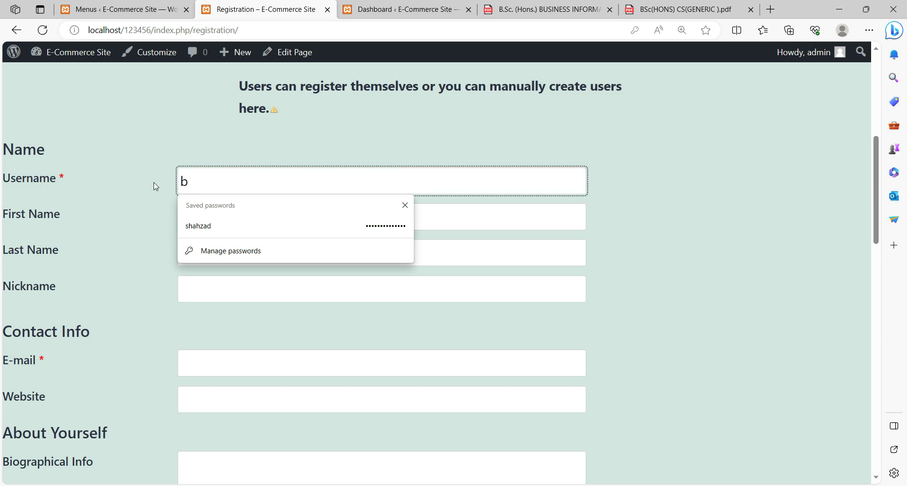
type("bc")
left_click(727, 193)
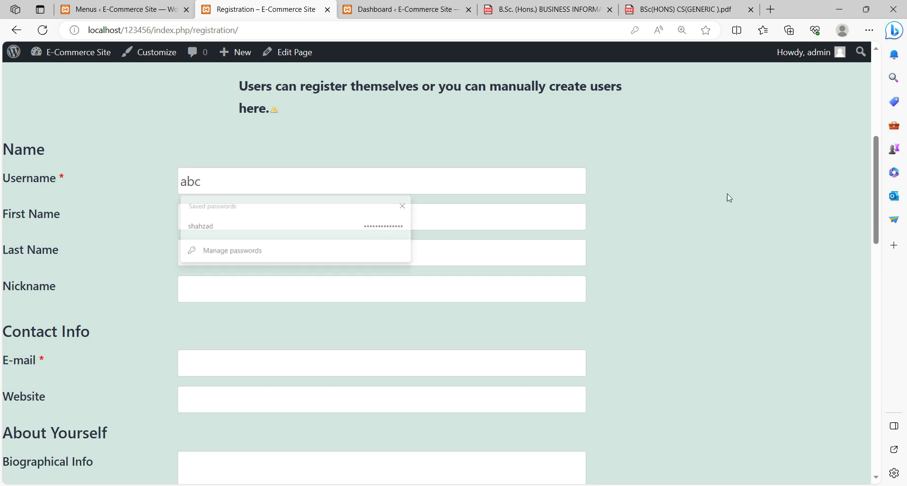
- Enter first name 123, last name xyz and nickname ab for the new user
left_click(204, 222)
type("123")
left_click(762, 217)
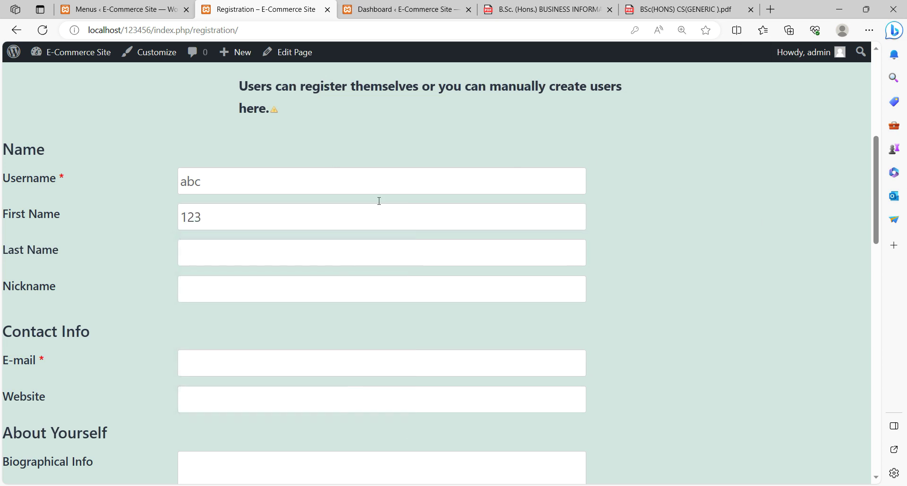
left_click(229, 256)
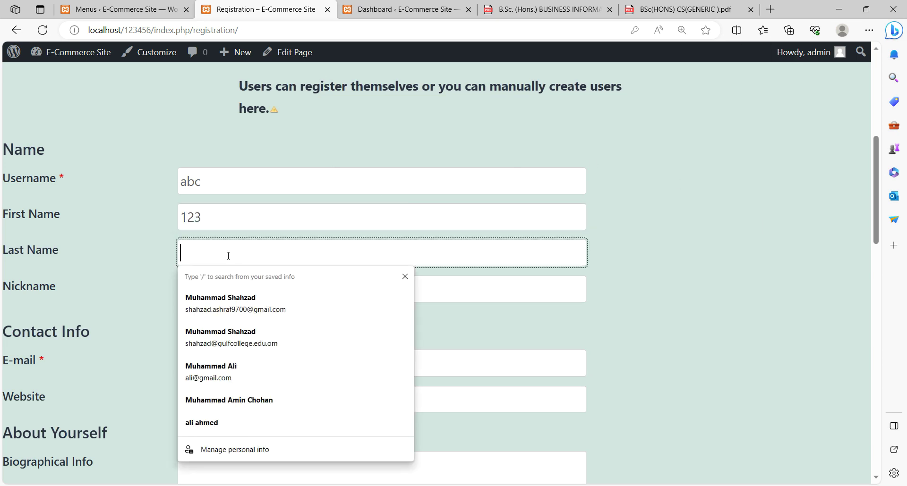
type("xyz")
left_click(676, 170)
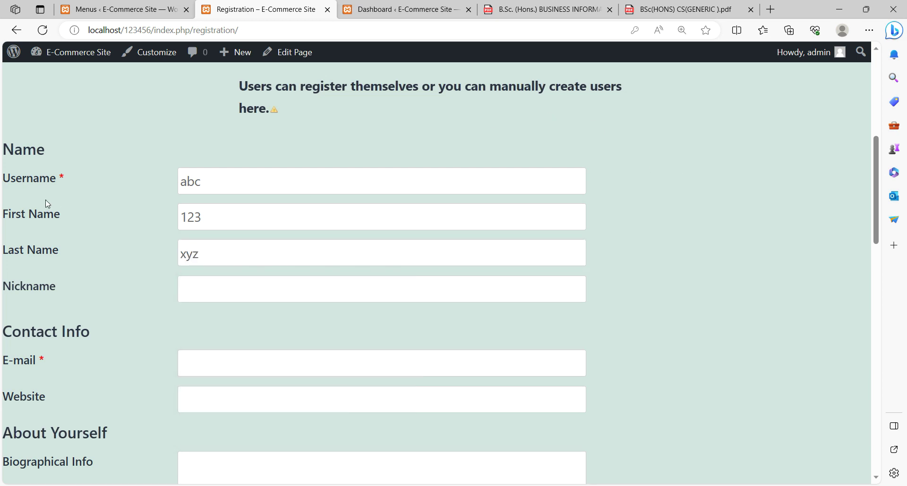
scroll(251, 257, "down", 1)
left_click(222, 229)
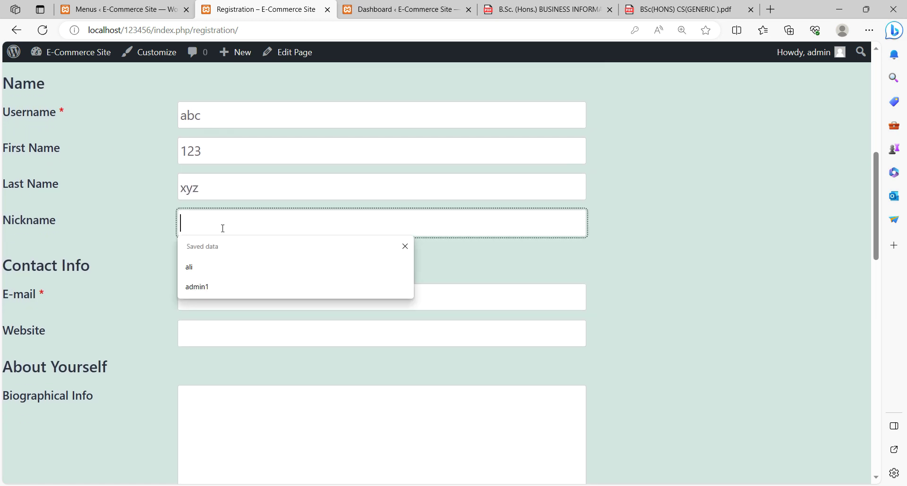
type("abc")
left_click(737, 257)
- Enter the new user's e-mail address
left_click(223, 299)
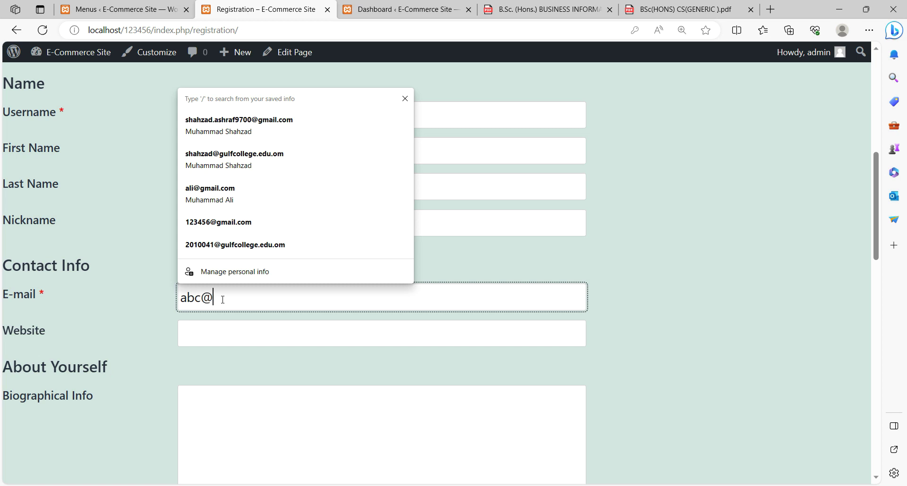
left_click(787, 249)
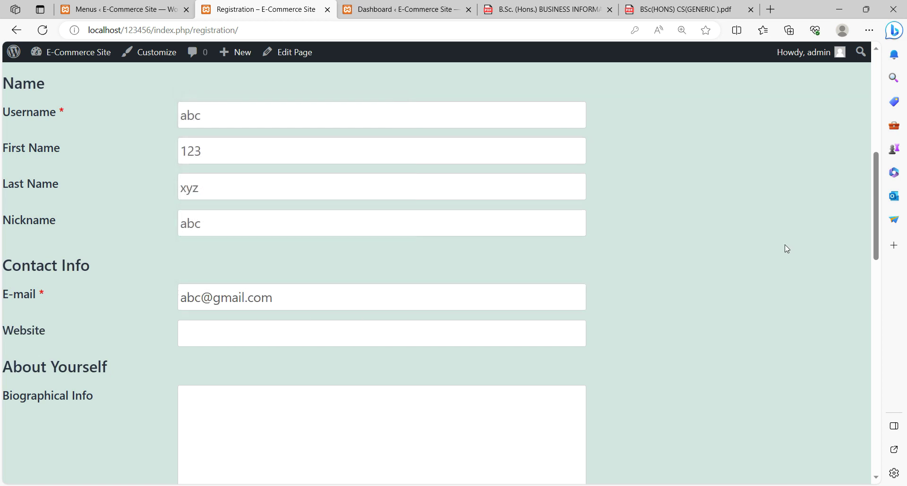
scroll(786, 249, "down", 3)
scroll(333, 259, "down", 3)
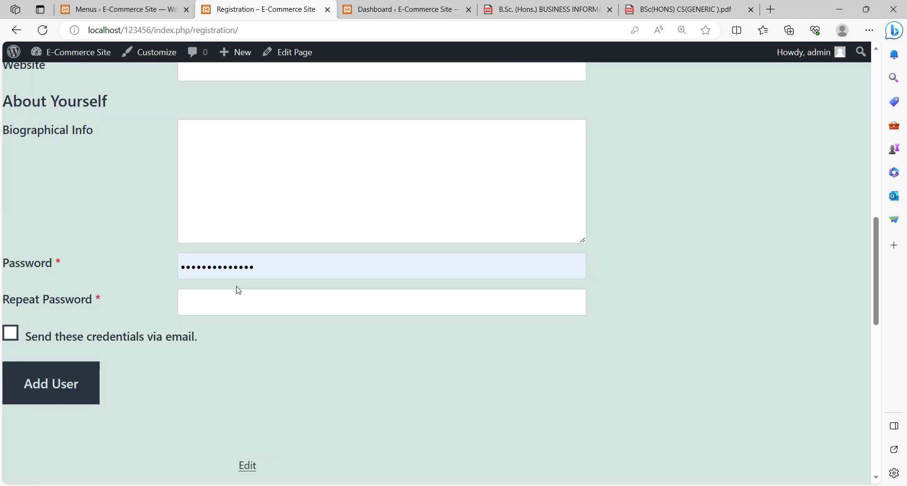
- Enter the same password in both password fields, then recheck the e-mail field
left_click(257, 263)
left_click_drag(257, 263, 155, 274)
type("admin")
left_click(644, 389)
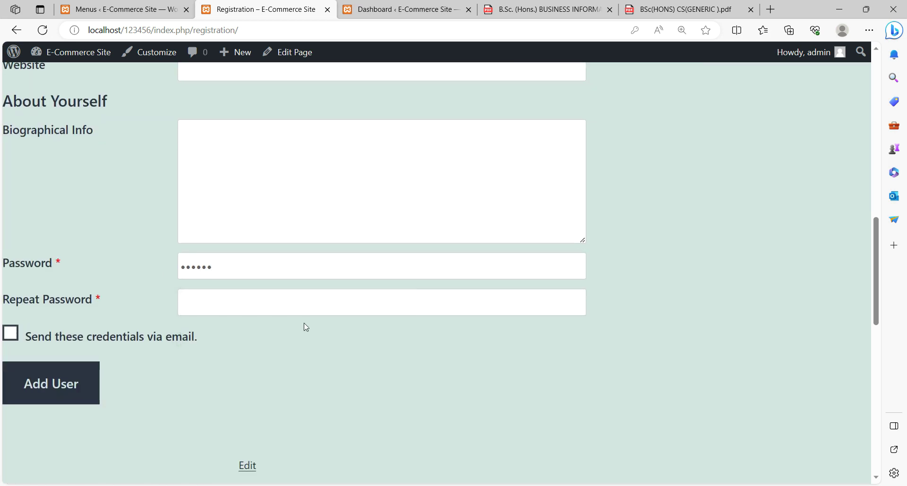
left_click(299, 298)
type("admin")
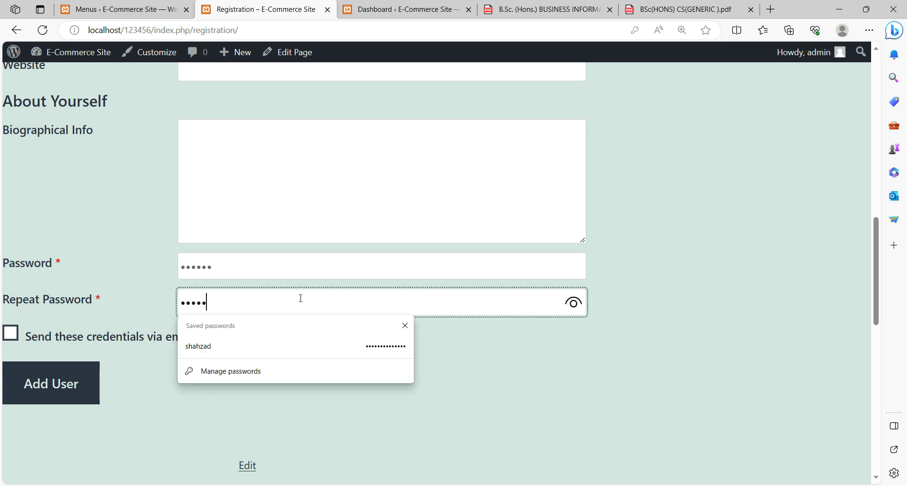
left_click(591, 400)
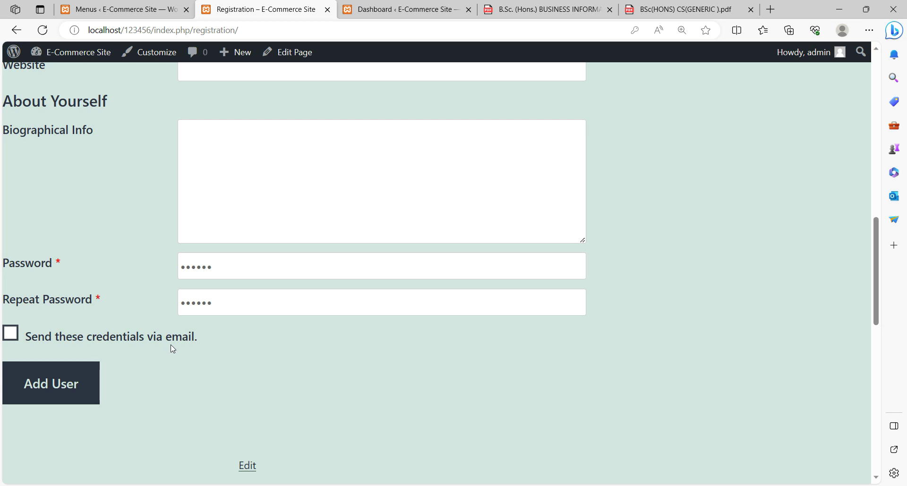
scroll(394, 398, "up", 4)
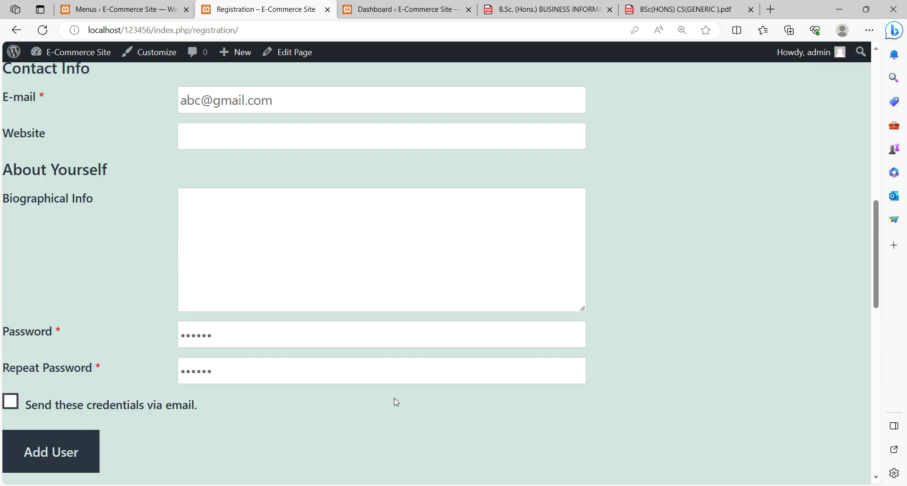
left_click_drag(183, 232, 280, 232)
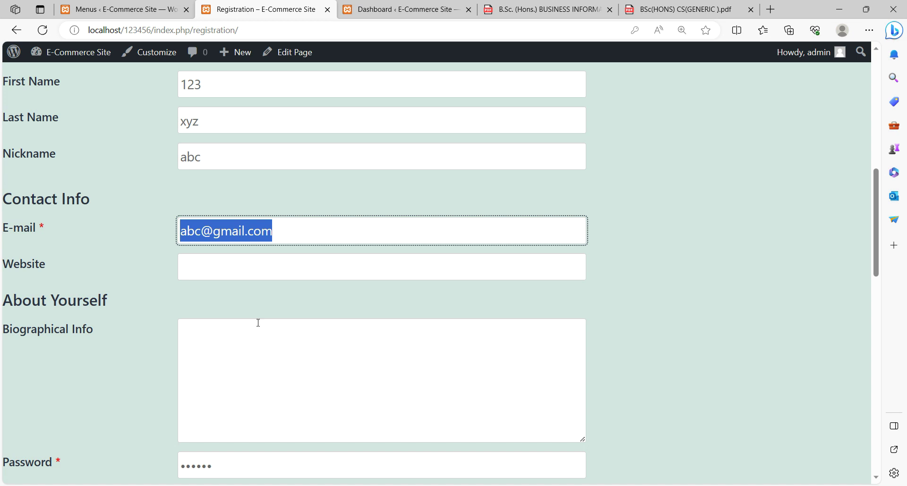
scroll(258, 323, "down", 5)
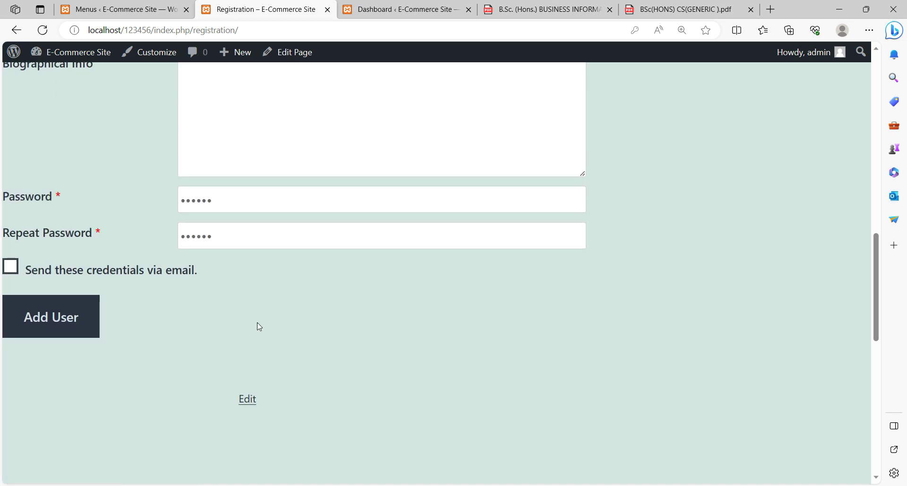
- Tick 'Send these credentials via email' and add the new user account
left_click(11, 266)
left_click(59, 315)
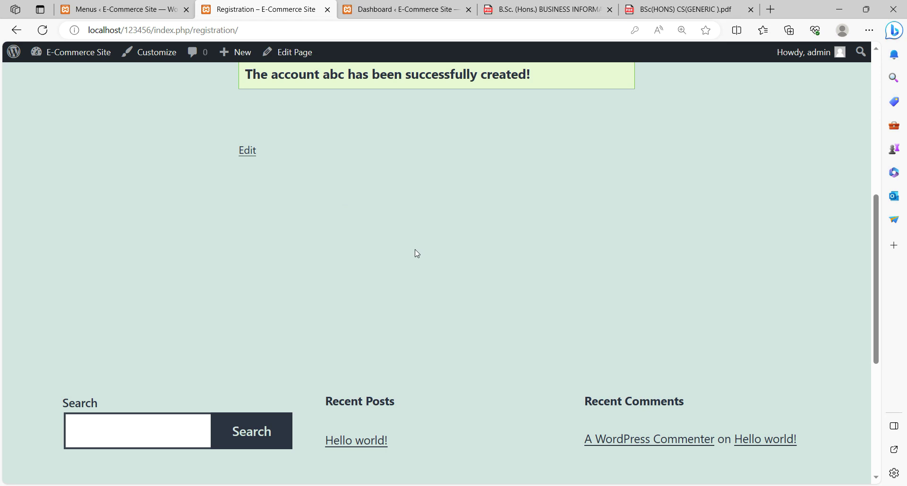
scroll(416, 254, "up", 1)
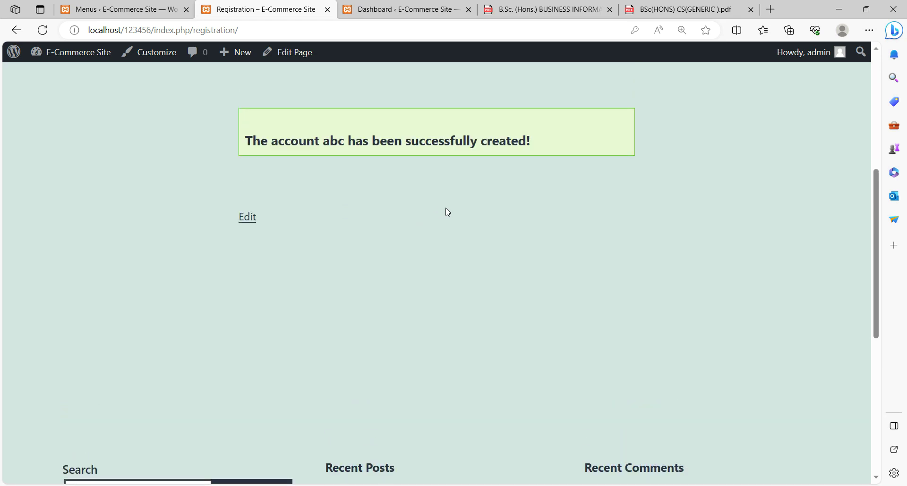
scroll(446, 211, "down", 3)
- Sign the administrator out from the Howdy, admin menu
scroll(447, 209, "up", 4)
scroll(619, 239, "up", 4)
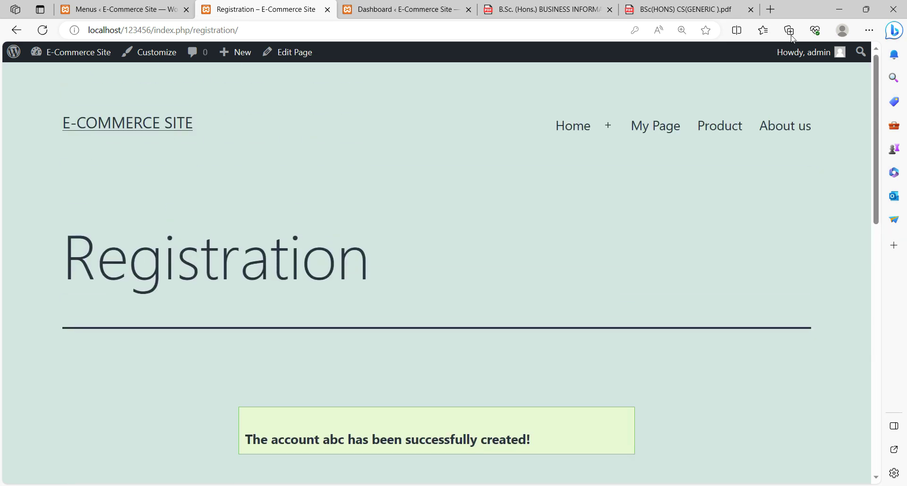
mouse_move(803, 58)
left_click(760, 118)
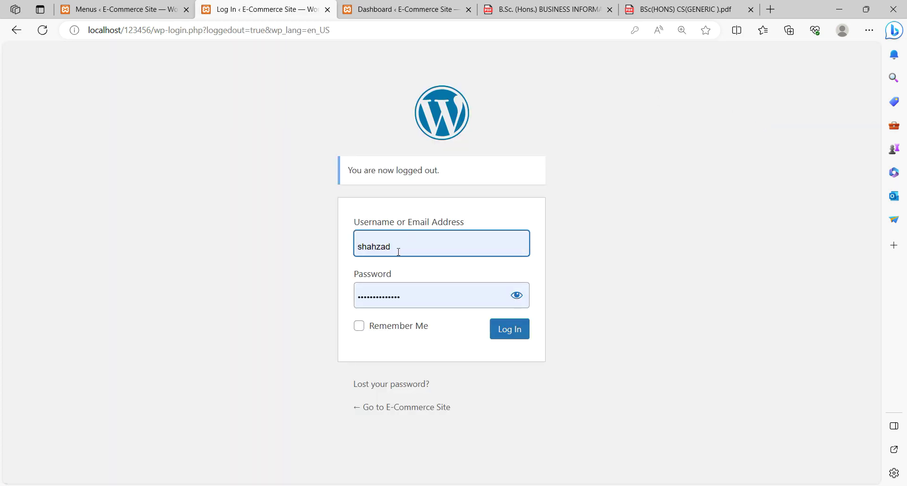
- Log in with the new user's username and password, with Remember Me ticked
left_click_drag(395, 247, 321, 248)
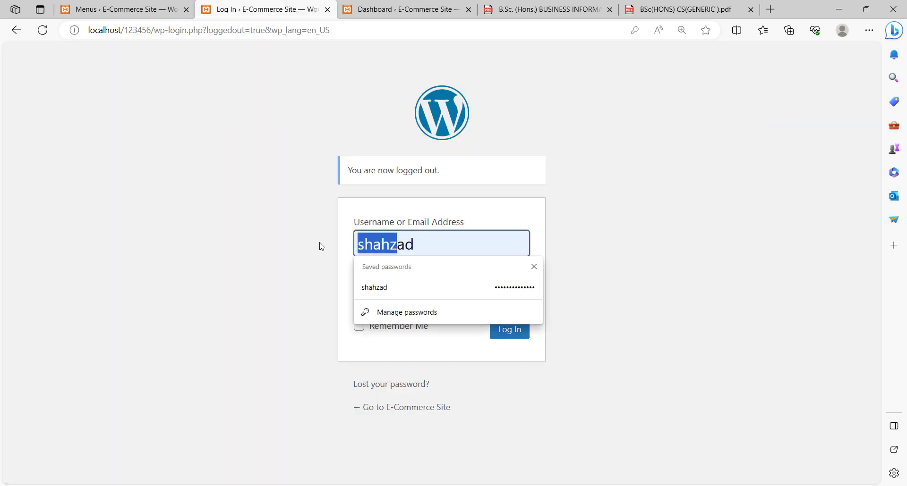
key("Delete")
key("Delete")
key("Delete")
type("abc")
left_click(528, 309)
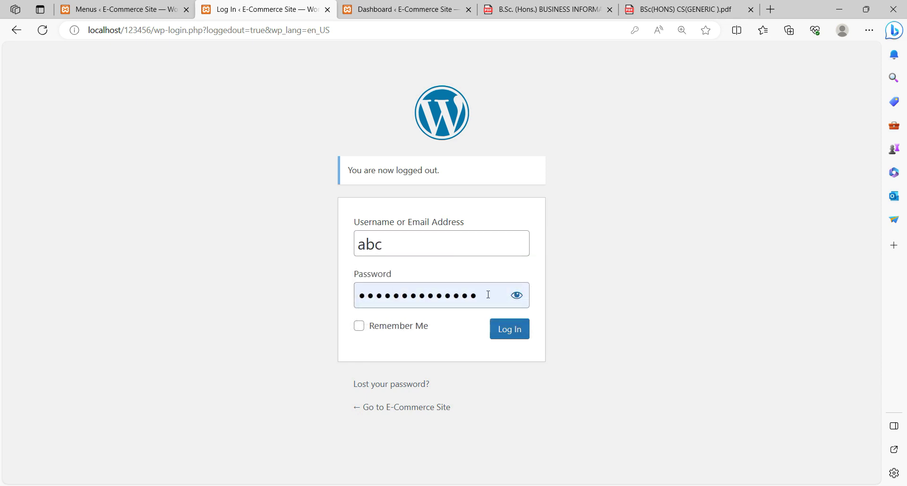
left_click_drag(488, 293, 302, 299)
type("ab")
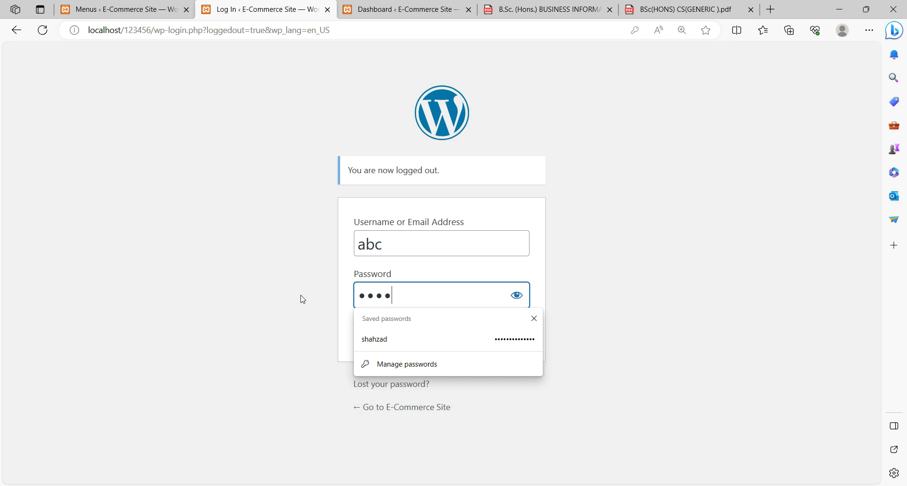
left_click(782, 271)
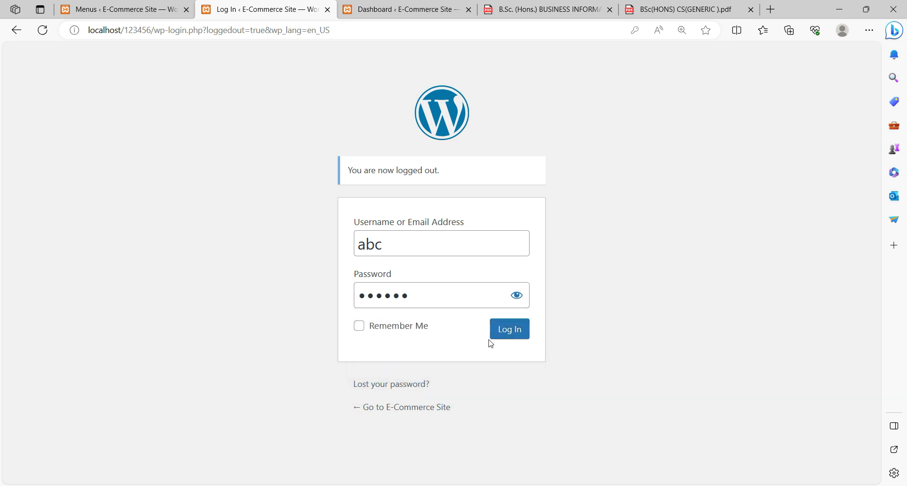
left_click(377, 331)
left_click(510, 335)
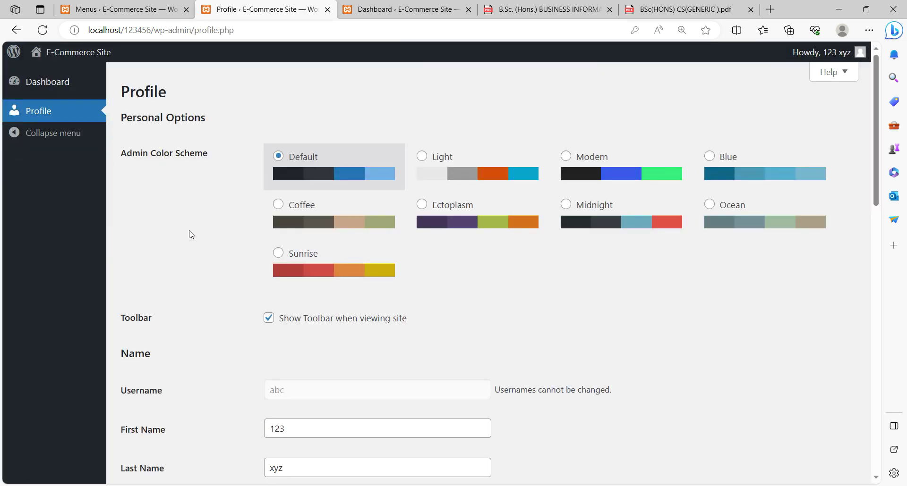
- Scroll through the new user's Profile to check names, nickname and e-mail
scroll(191, 234, "down", 4)
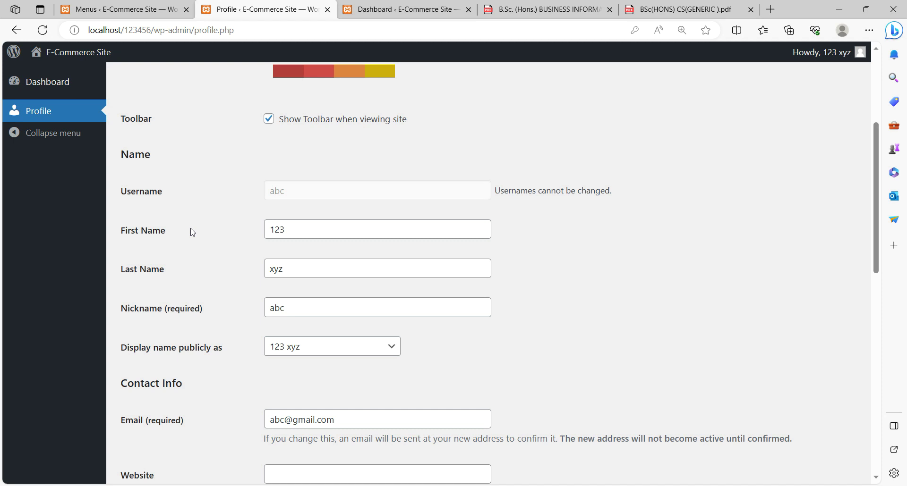
scroll(219, 206, "down", 3)
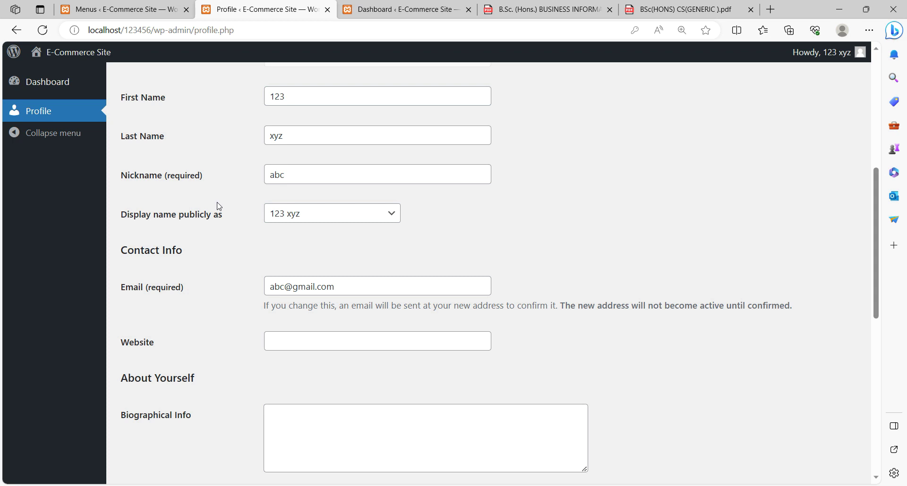
scroll(218, 205, "down", 8)
scroll(218, 206, "down", 1)
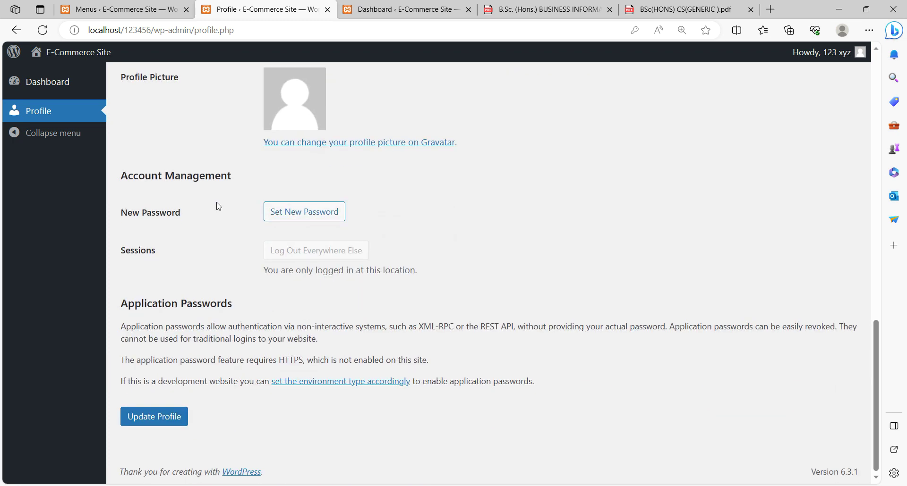
scroll(218, 207, "up", 1)
scroll(185, 179, "up", 8)
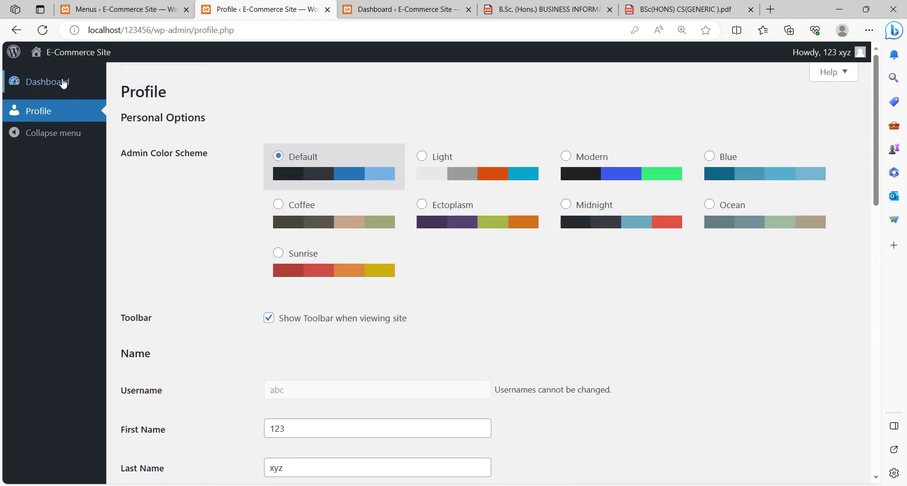
- Visit the user's Dashboard, then return to Profile via Edit Profile in the Howdy menu
left_click(51, 81)
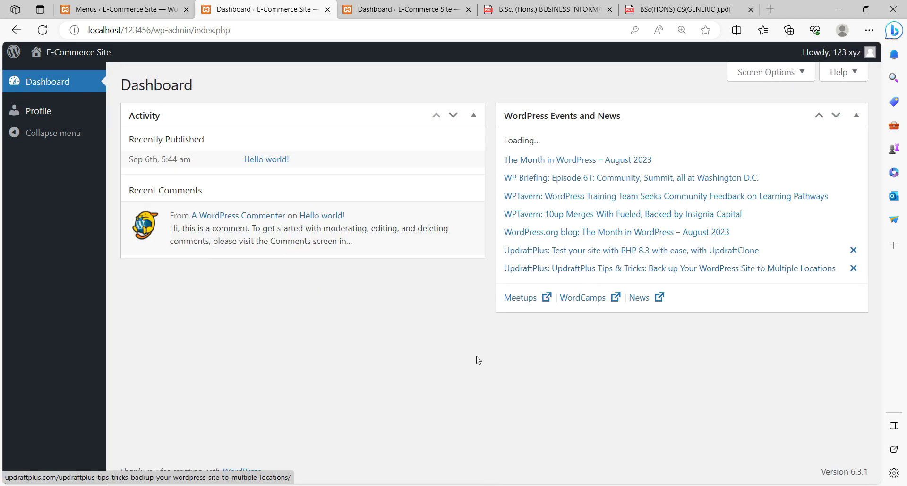
mouse_move(836, 63)
left_click(792, 110)
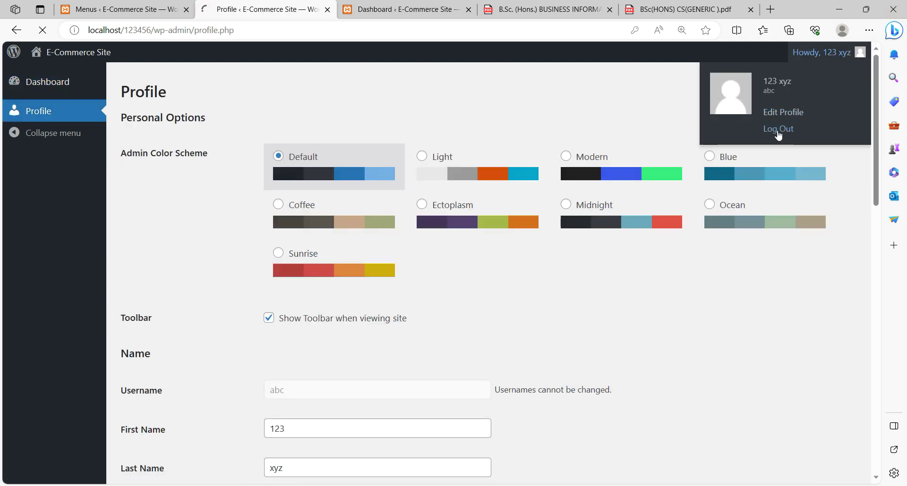
- Log the new user out and sign back in as admin with the admin password
left_click(783, 126)
double_click(413, 250)
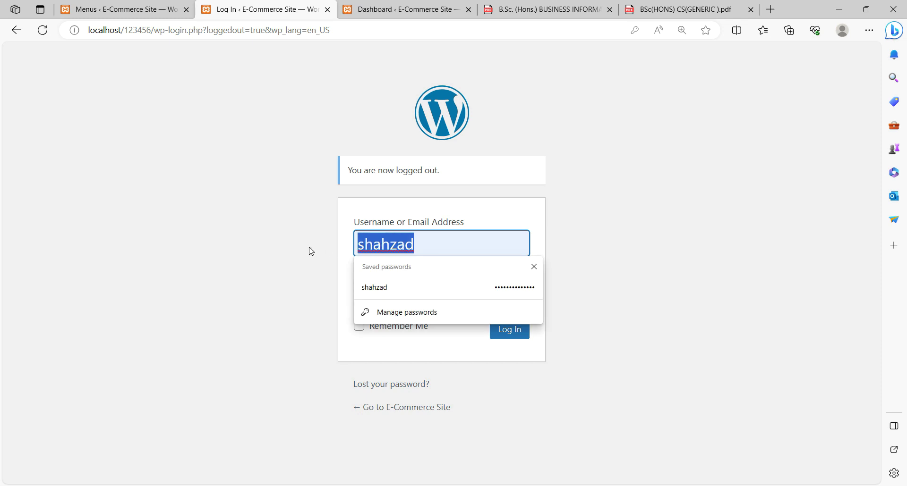
type("admin")
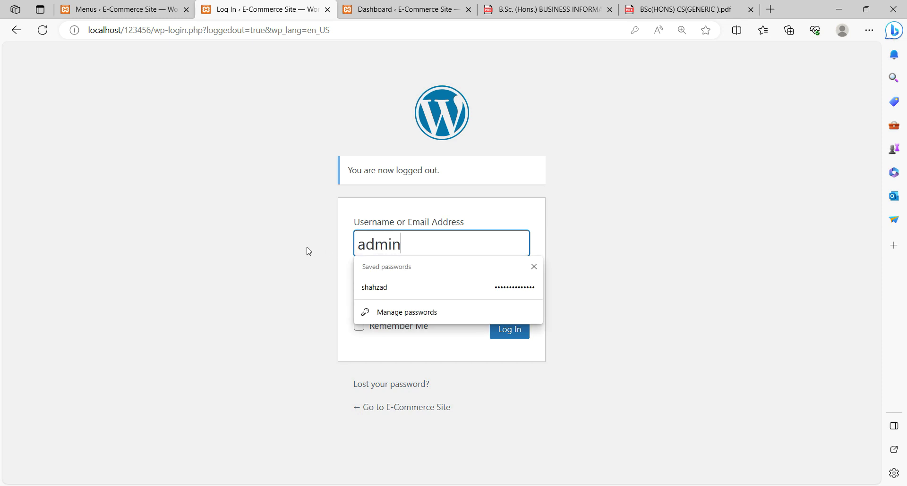
key("Tab")
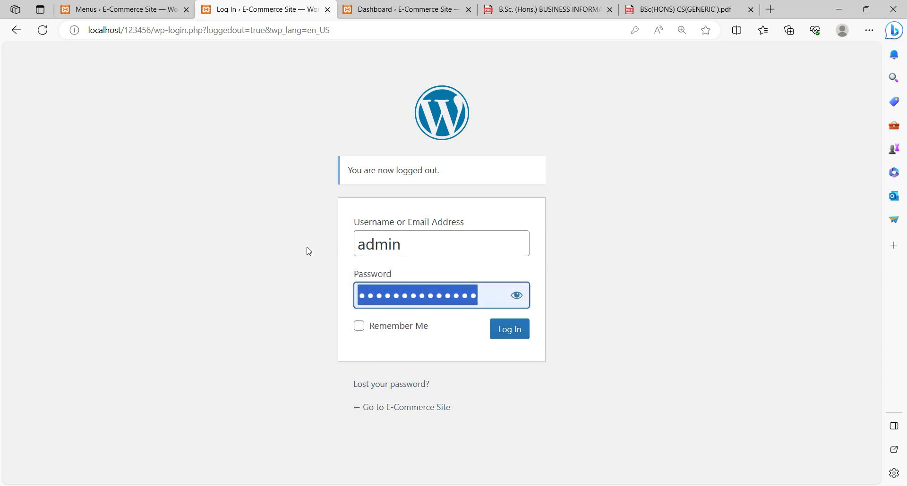
type("ad")
key("Return")
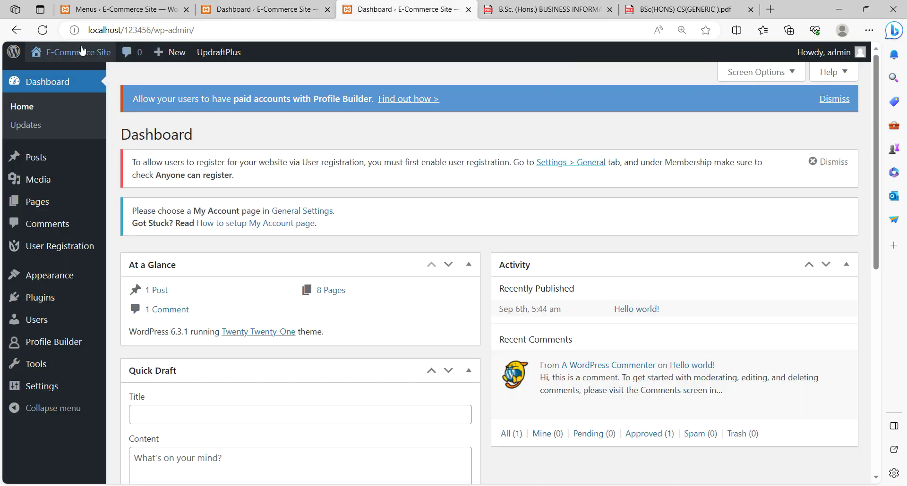
double_click(233, 32)
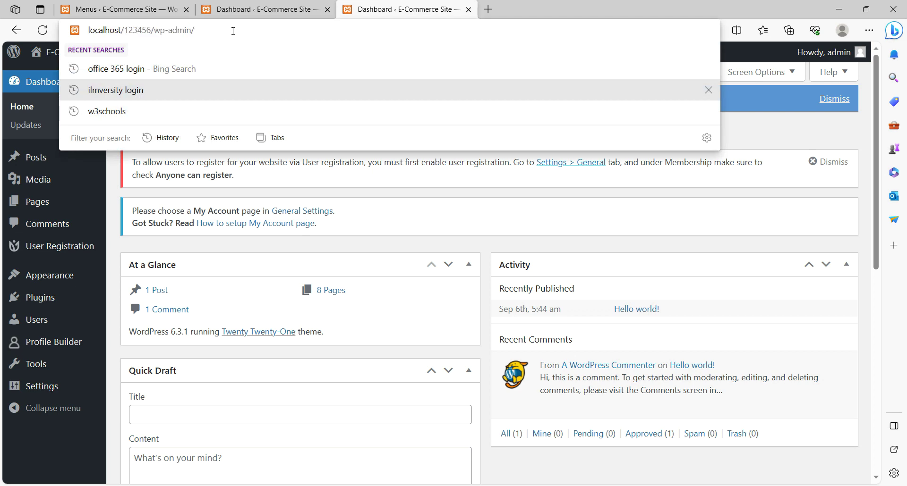
- Load localhost/123456/, expand Home to see its three pages, and open My Page
key("BackSpace")
key("BackSpace")
key("BackSpace")
key("BackSpace")
key("BackSpace")
key("BackSpace")
key("BackSpace")
key("BackSpace")
key("BackSpace")
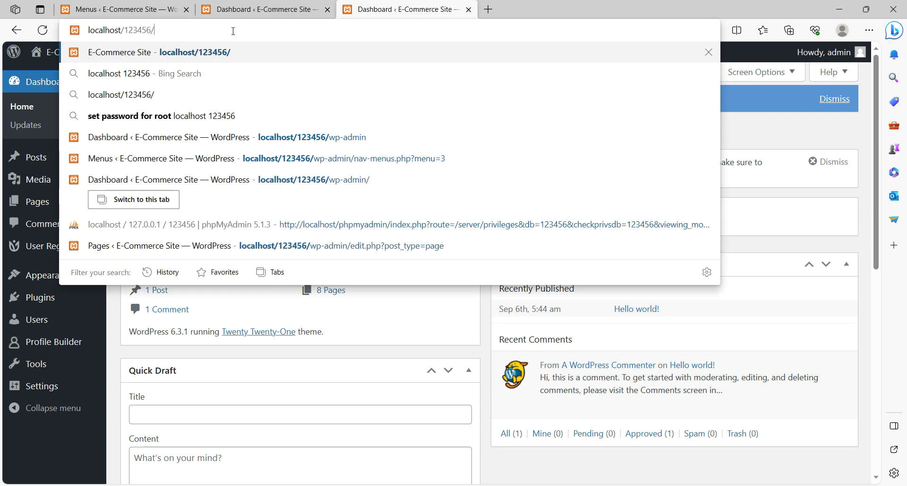
key("Return")
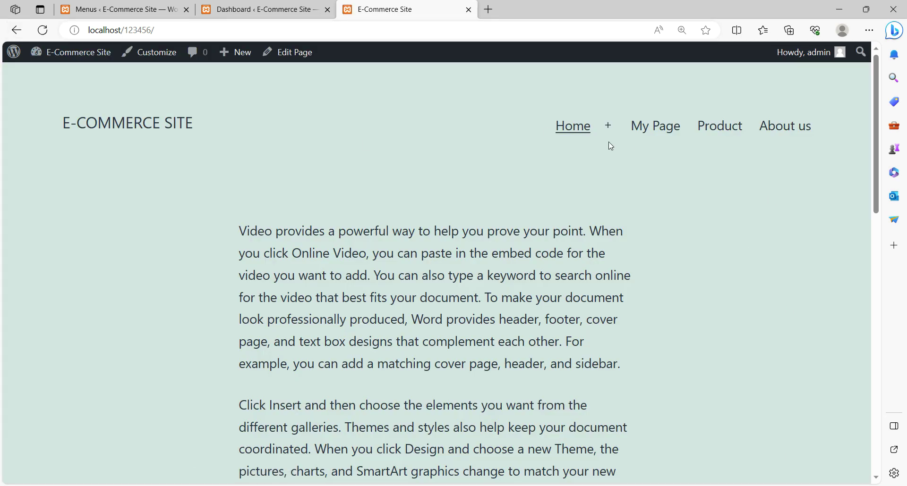
left_click(609, 127)
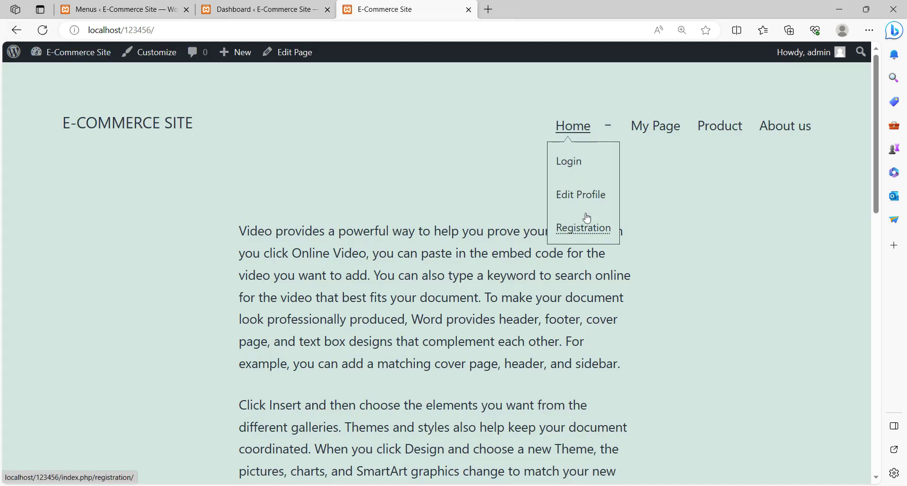
left_click(657, 125)
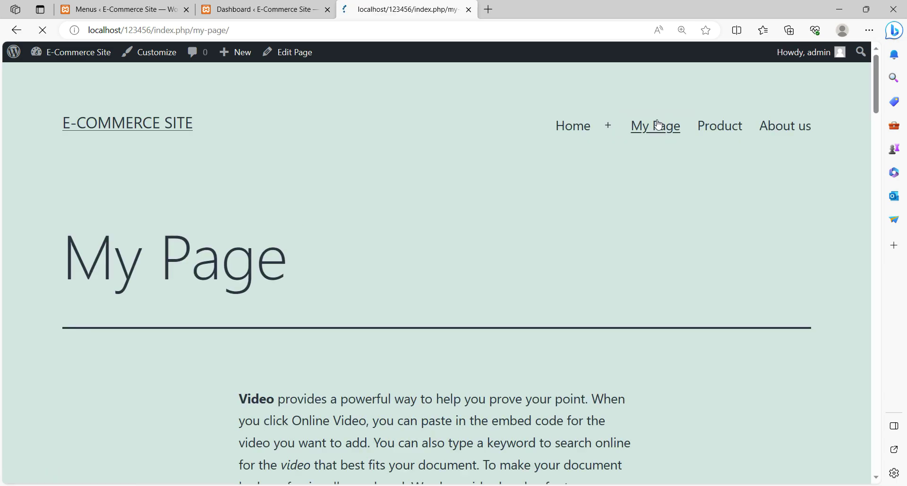
scroll(702, 162, "down", 15)
scroll(700, 166, "down", 3)
scroll(698, 166, "up", 20)
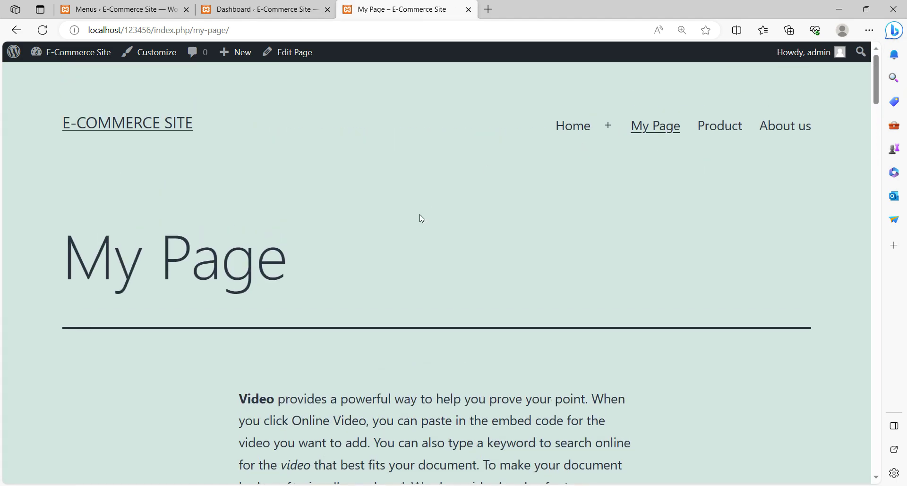